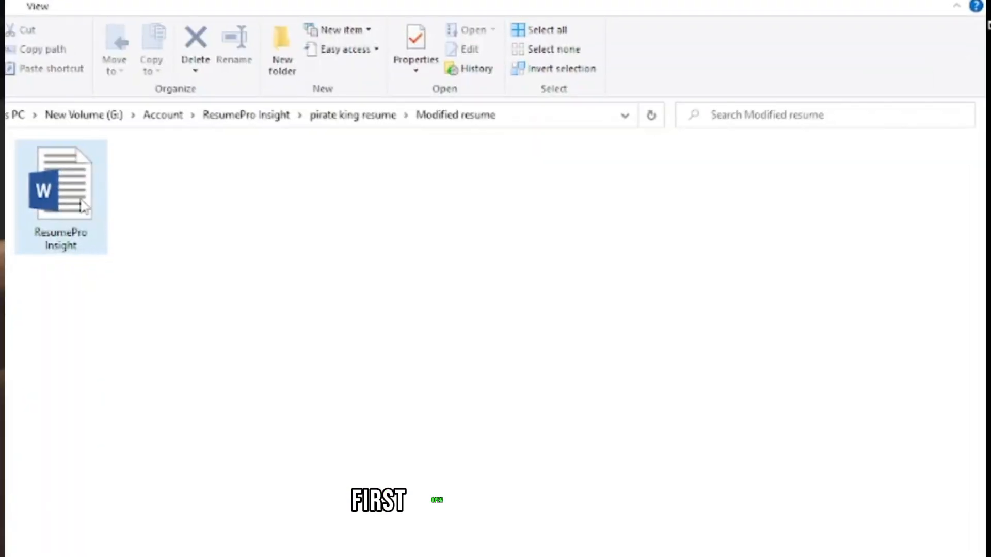
Open the ResumePro Insight document and apply the Narrow page margins
double_click(75, 193)
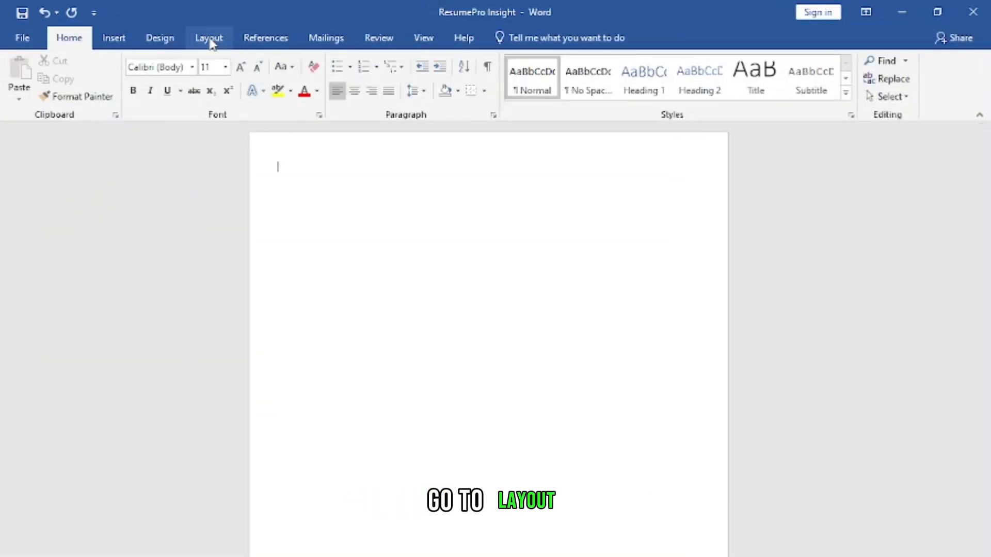
left_click(209, 39)
left_click(20, 72)
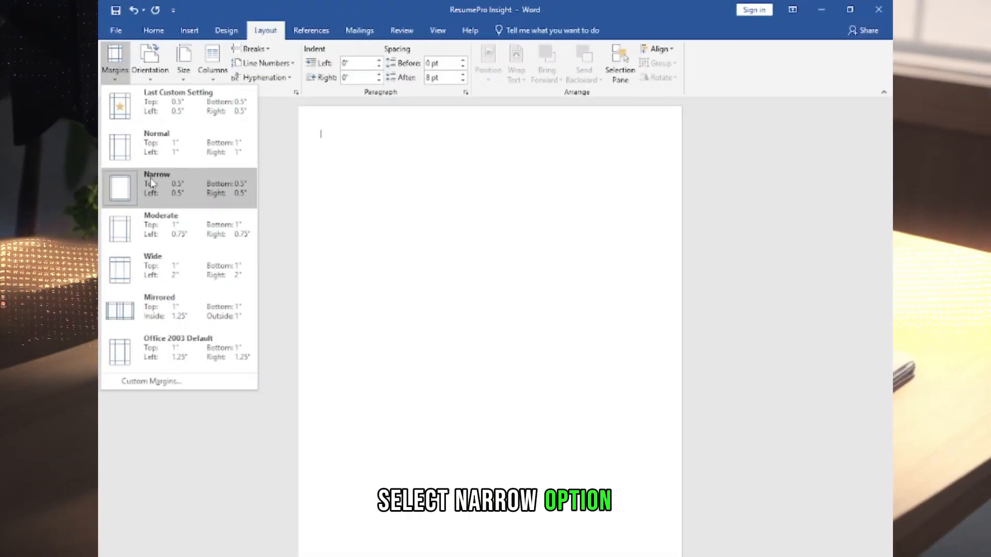
left_click(61, 231)
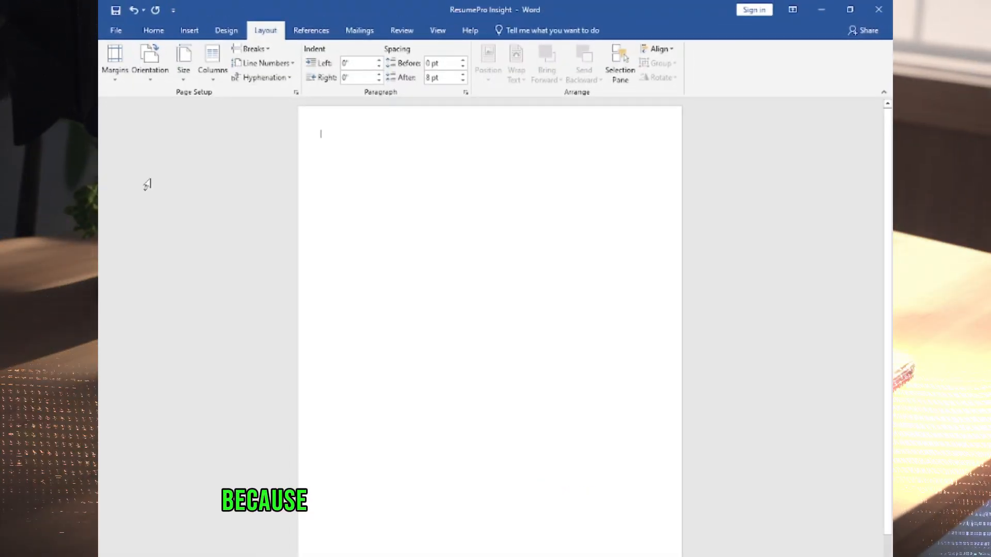
Check the custom page margin settings without changing them and reapply the Narrow margin preset
left_click(118, 84)
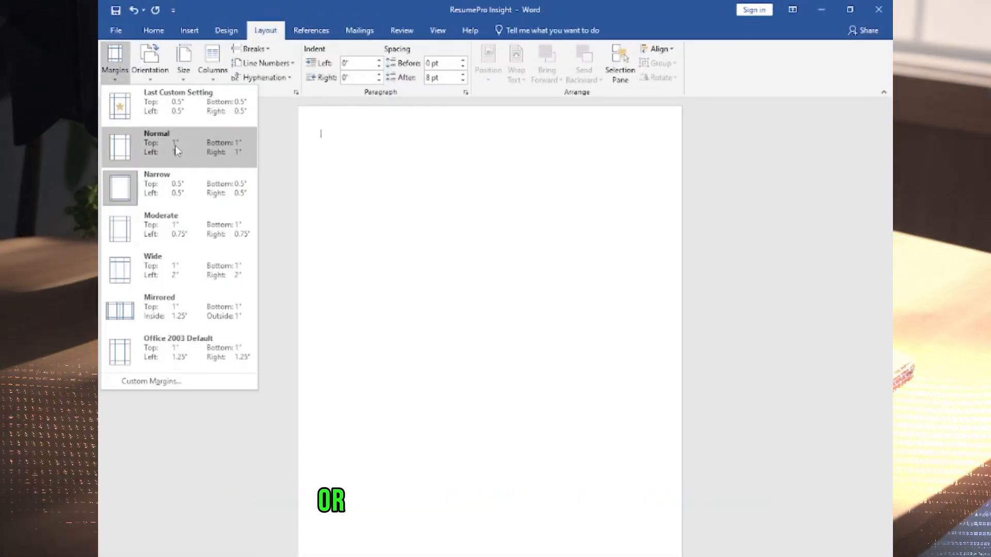
left_click(155, 381)
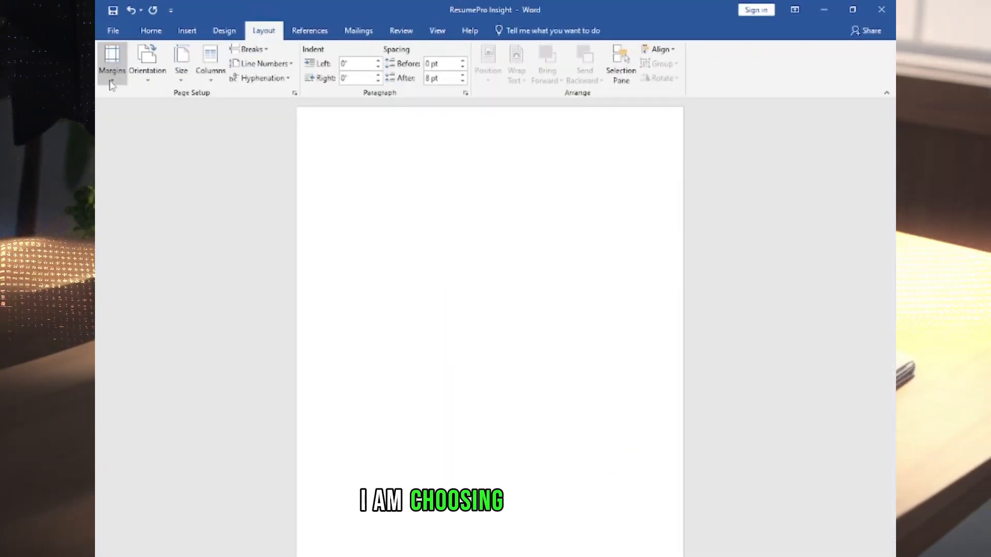
left_click(116, 72)
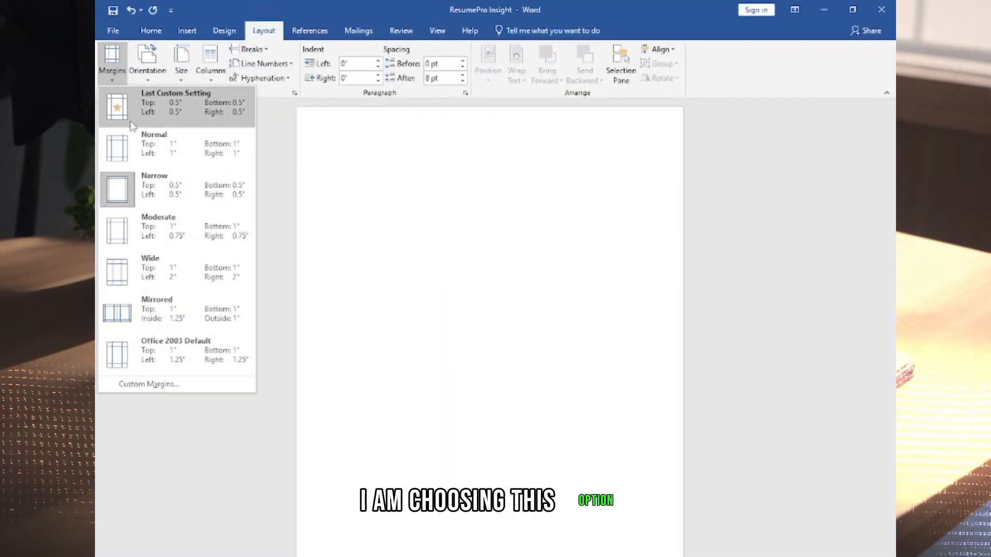
left_click(155, 190)
Set the paper size to A4 in the page layout and select A4 in the print settings as well
left_click(187, 64)
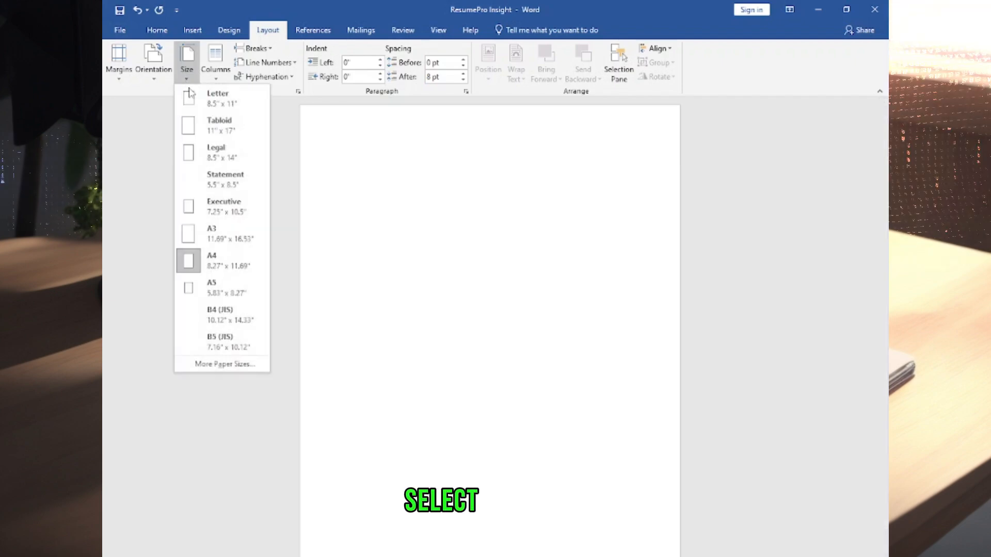
left_click(212, 262)
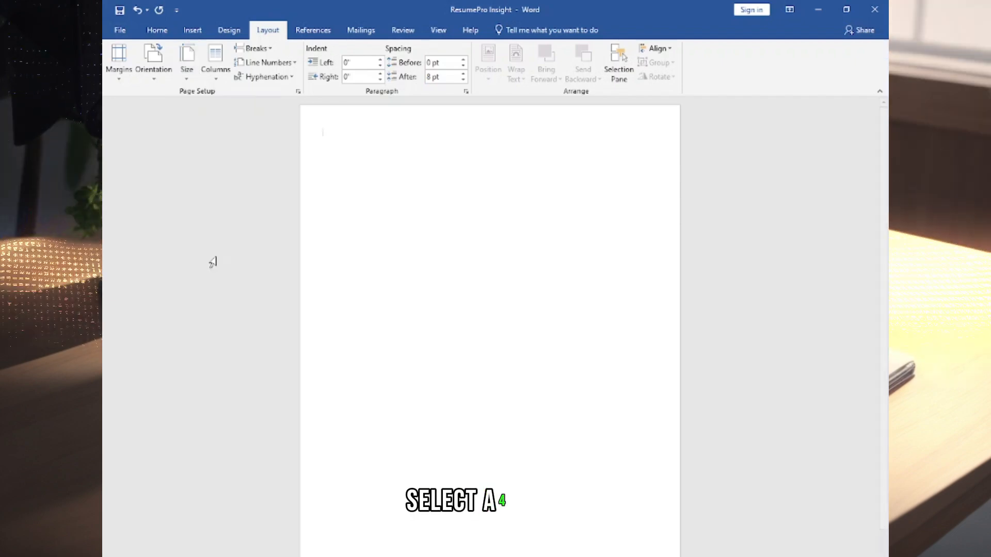
left_click(120, 29)
left_click(126, 199)
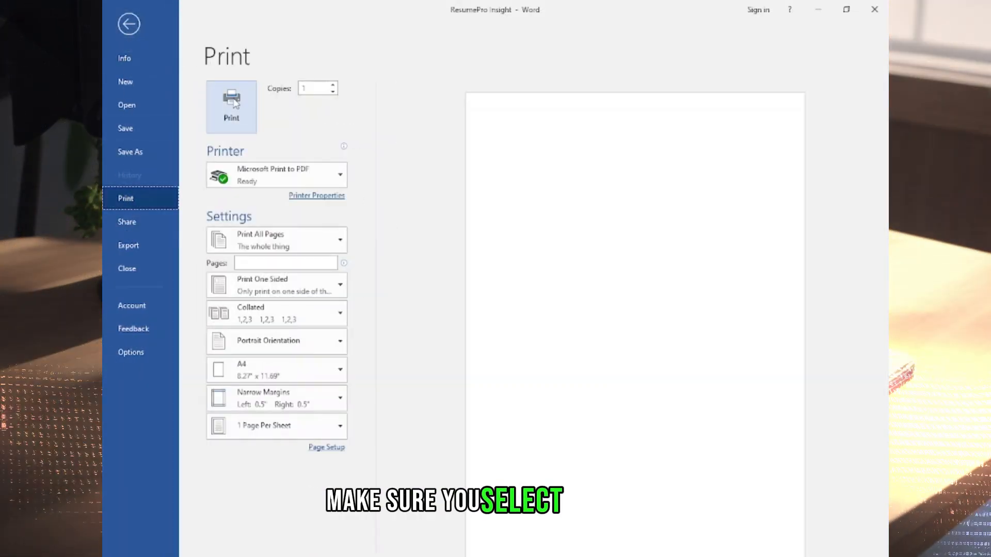
left_click(271, 363)
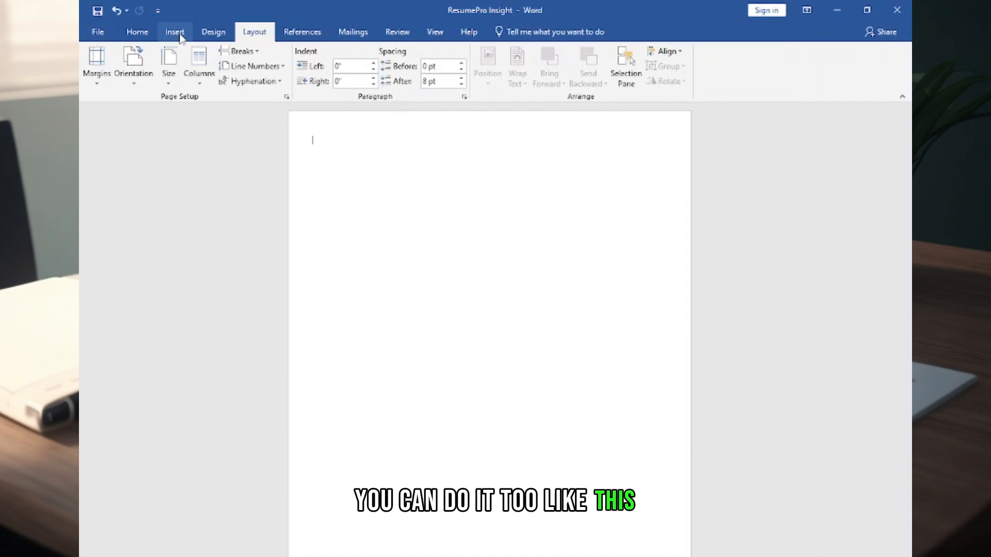
Insert a header into the ResumePro Insight document
left_click(175, 32)
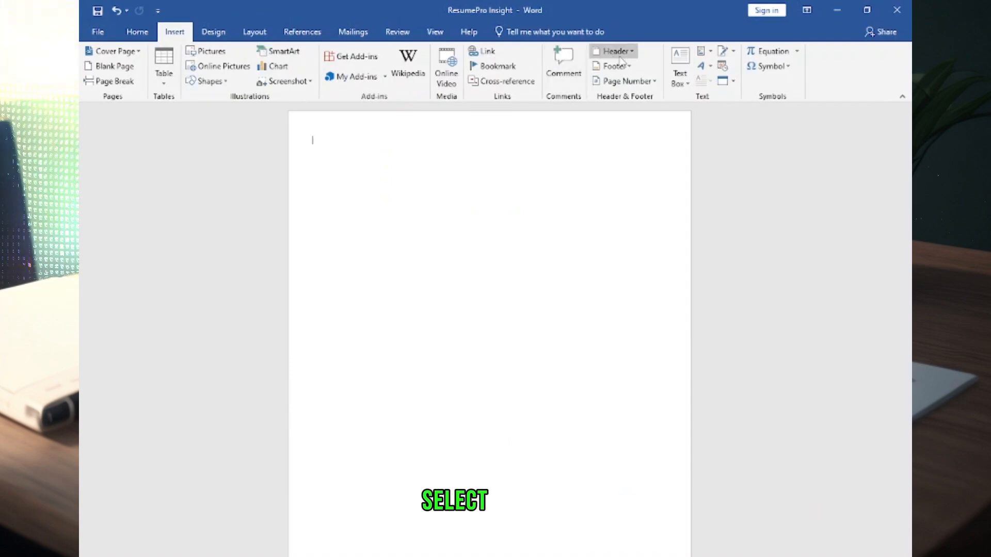
left_click(614, 49)
left_click(686, 114)
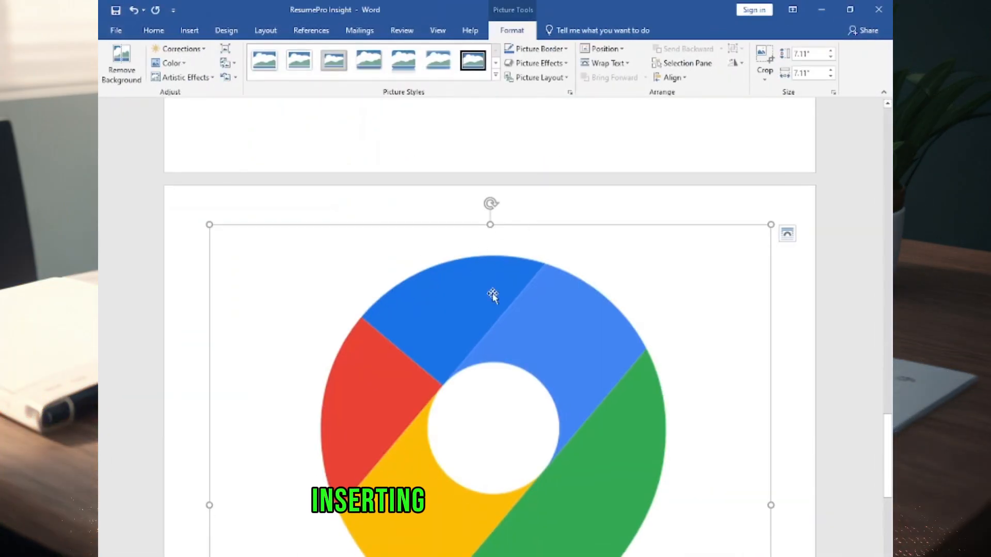
Insert the map pin and Gmail icon pictures and set the height of each to 0.1 inch for the contact line
left_click(805, 54)
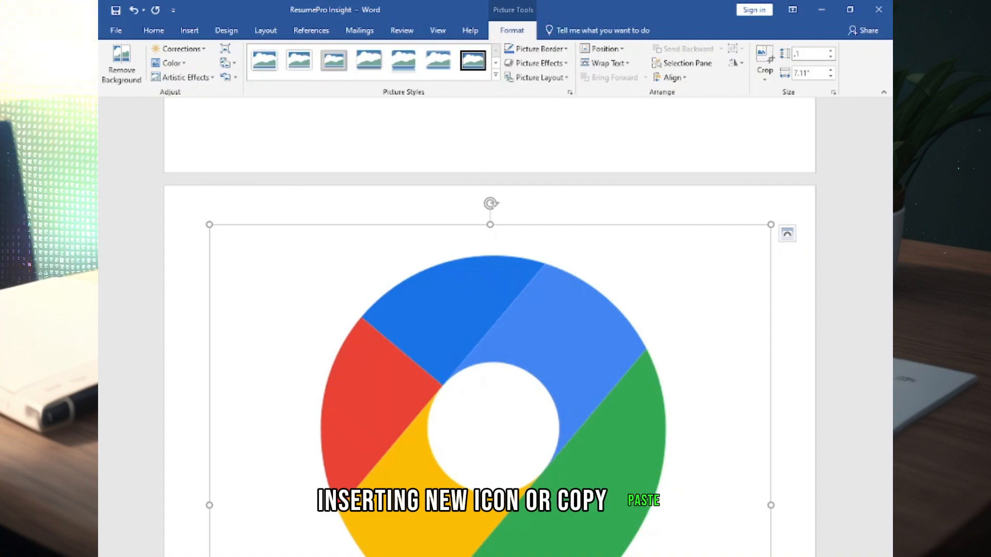
type("0.1")
key("Return")
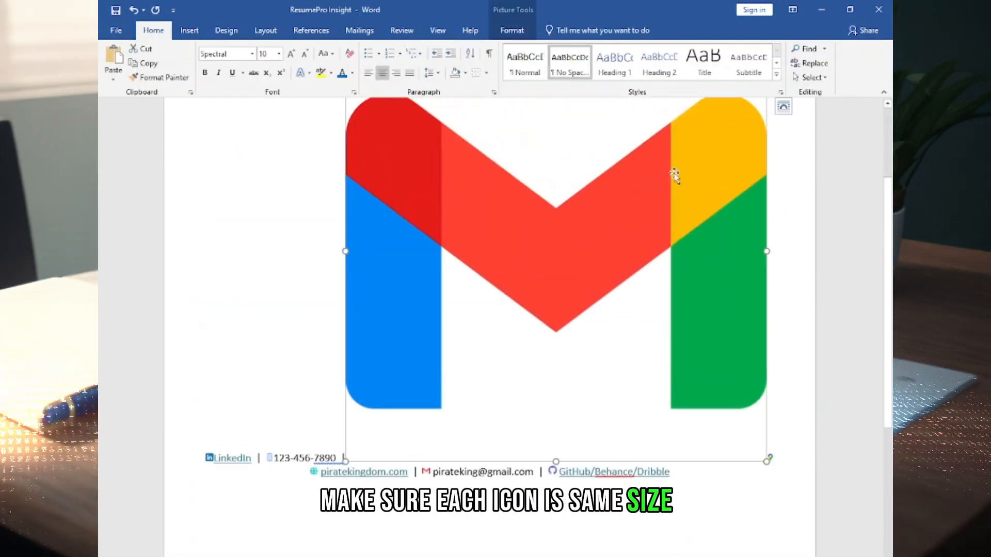
key("Return")
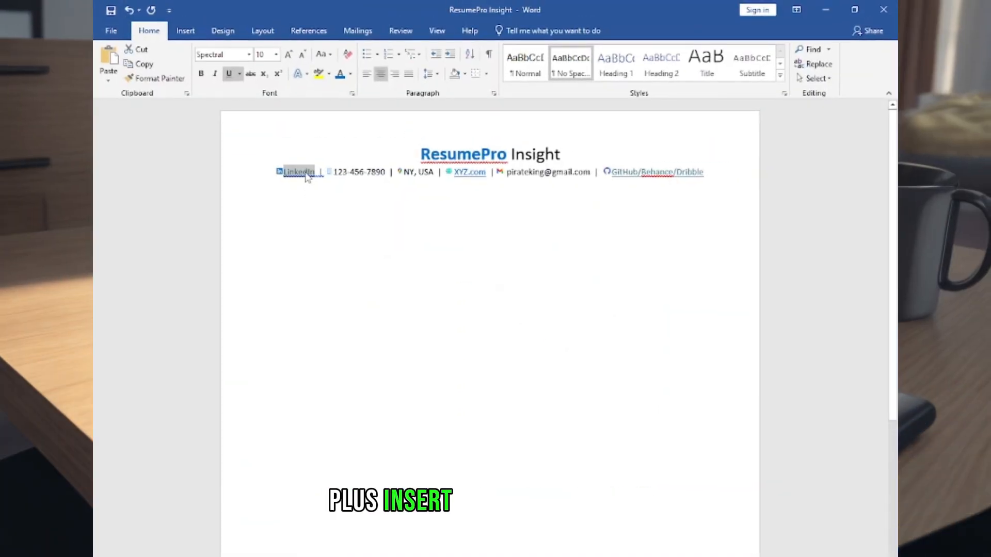
Hyperlink the LinkedIn text in the contact line to the ResumePro Insight resume writing page and resolve the grammar flag after the phone number
right_click(308, 177)
left_click(243, 328)
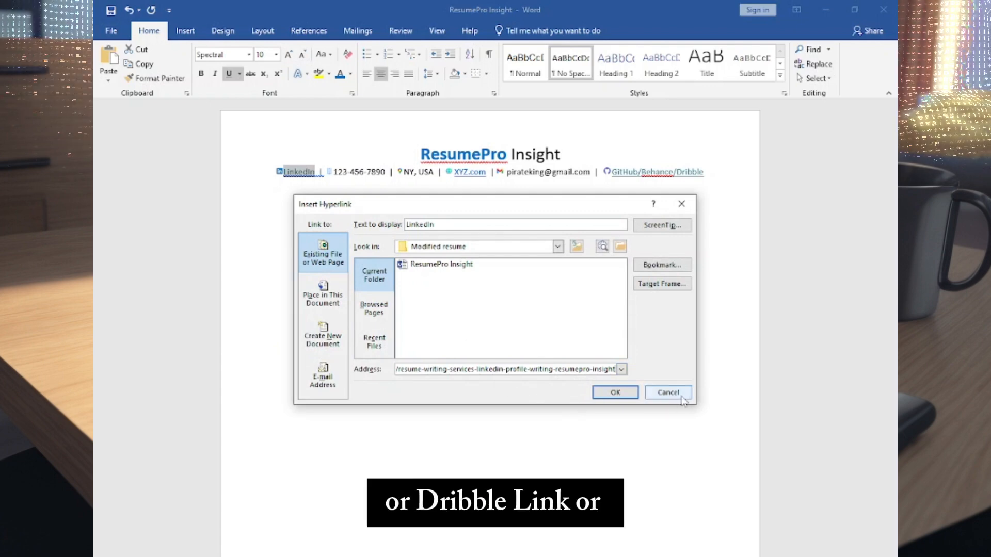
left_click(604, 396)
left_click(373, 180)
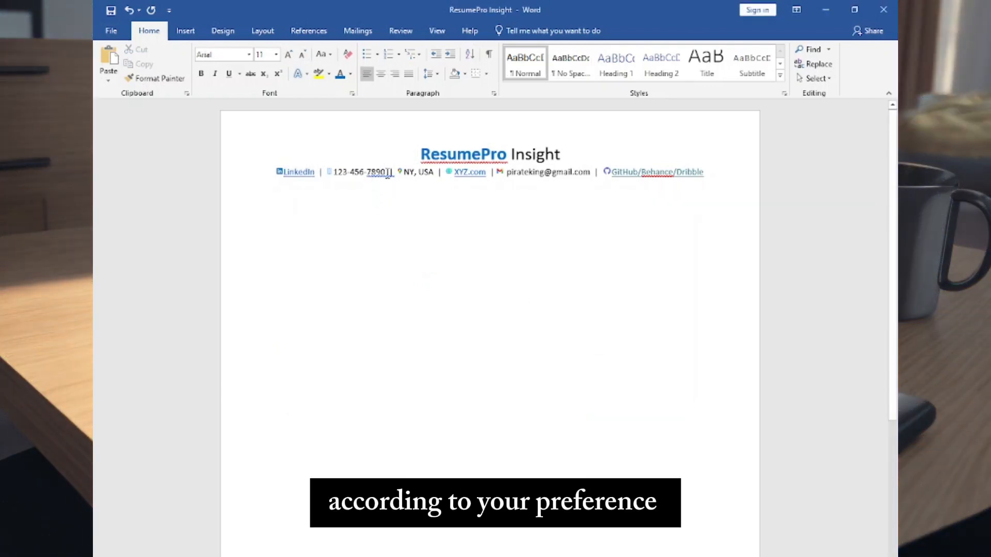
right_click(385, 174)
left_click(365, 186)
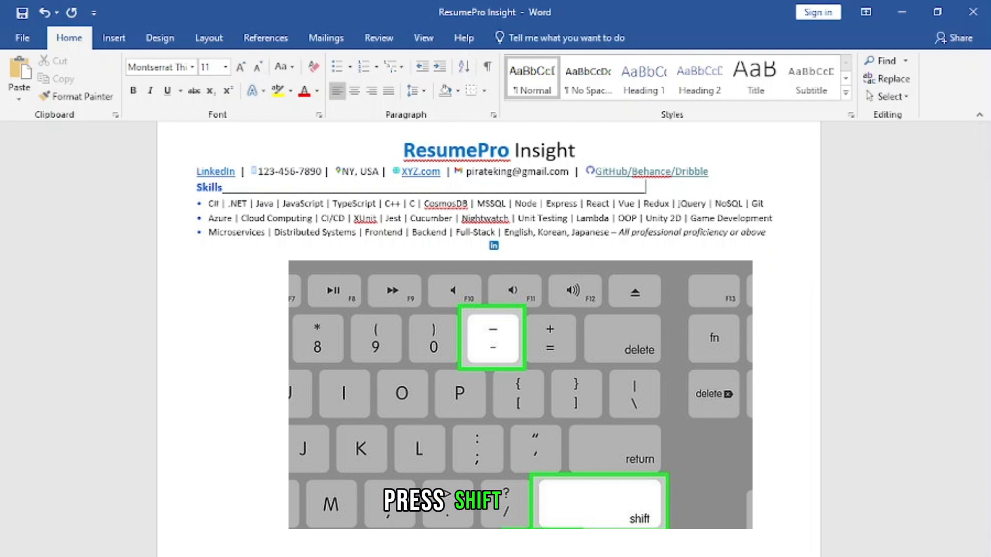
Extend the underscore line after the Skills heading across the page and paste a round bullet before the first skills line
type("________________________")
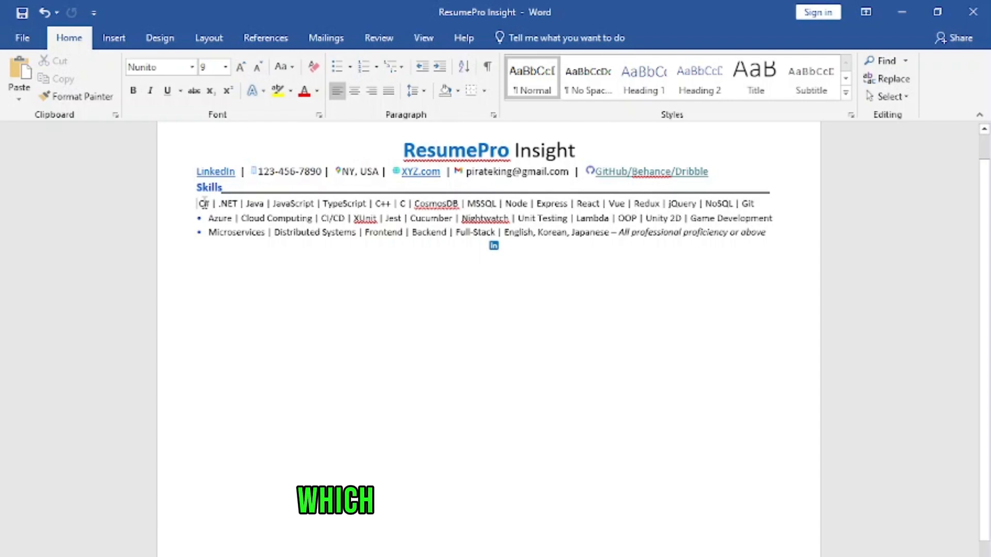
type("•")
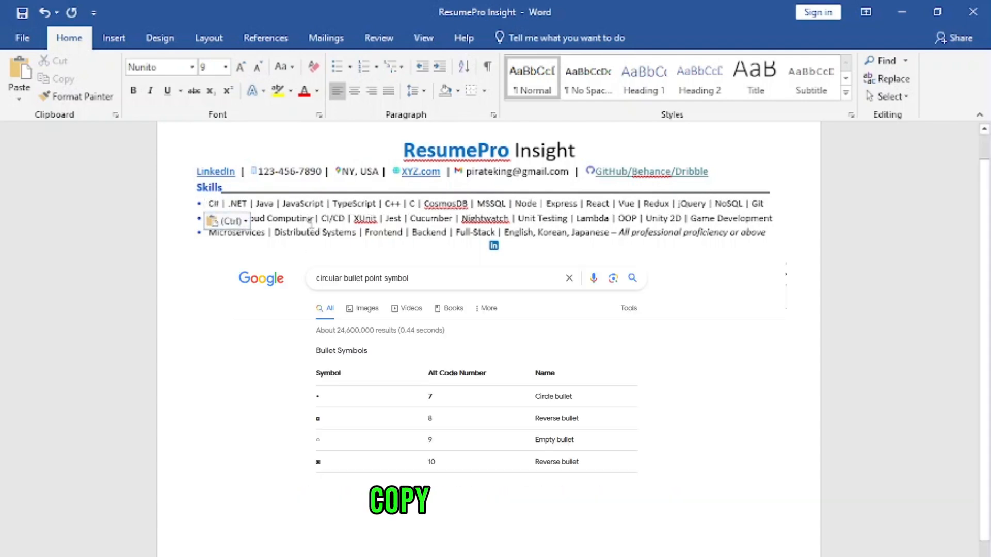
Examine the pipe separators in the first skills line and the table holding the Amazon job heading in the PIRATE KING resume
left_click_drag(329, 201, 332, 200)
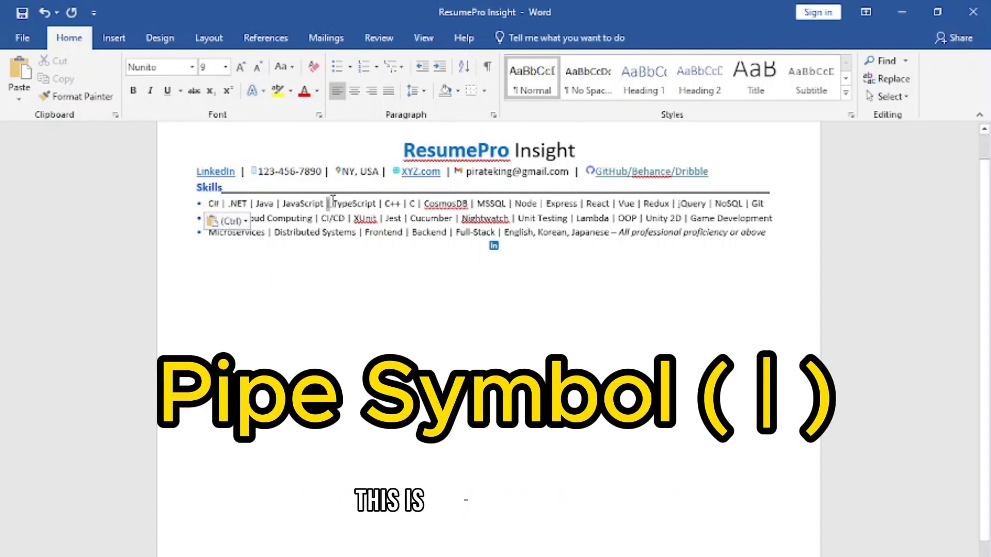
left_click_drag(403, 204, 408, 205)
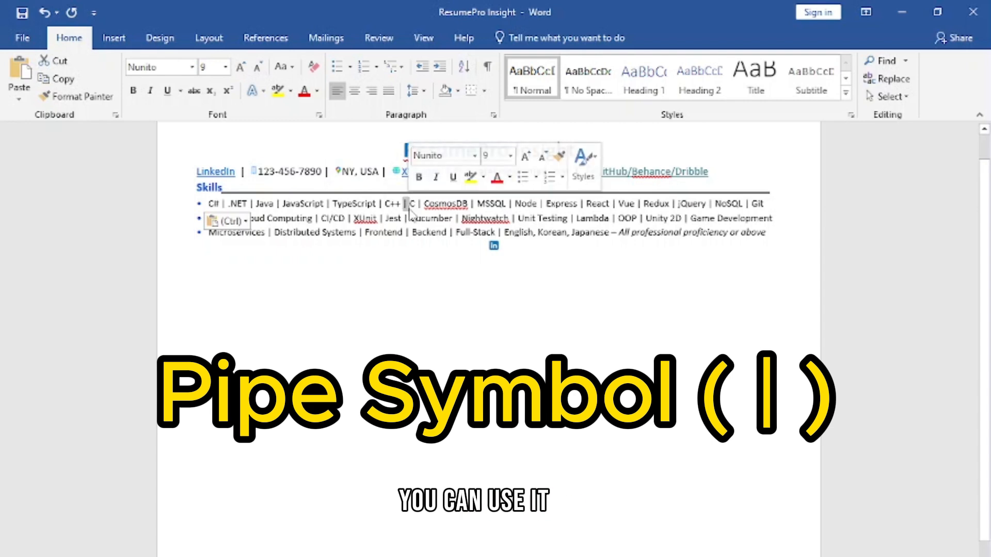
left_click(407, 205)
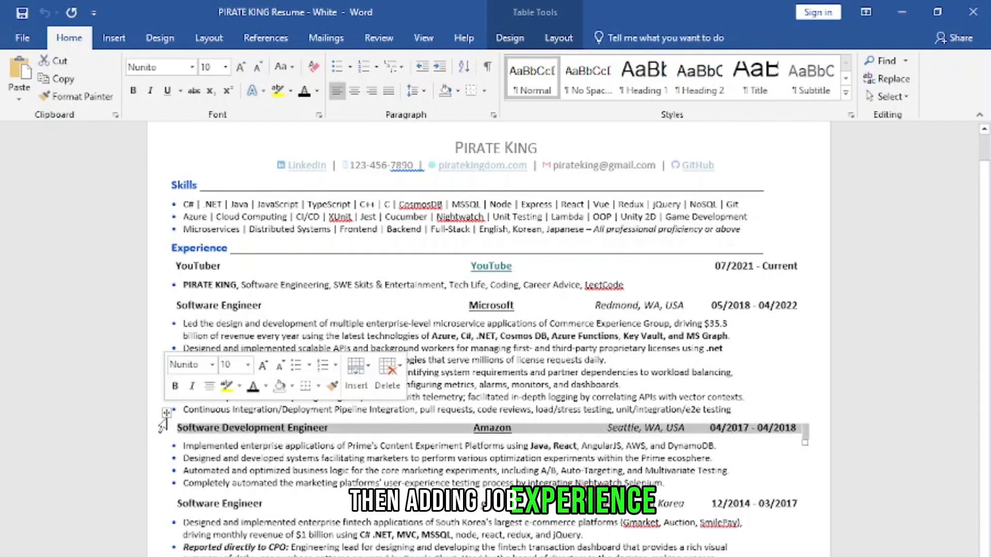
left_click(165, 412)
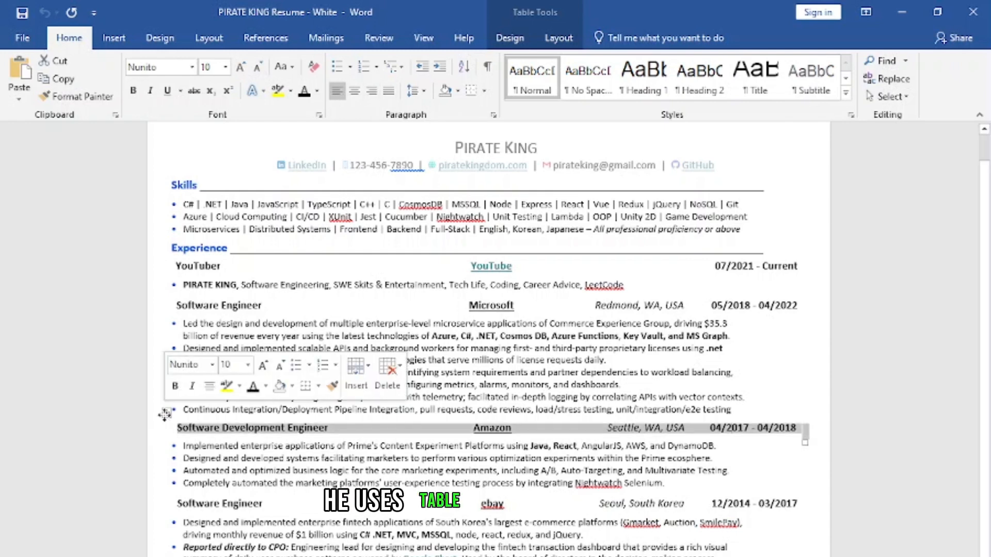
left_click(165, 412)
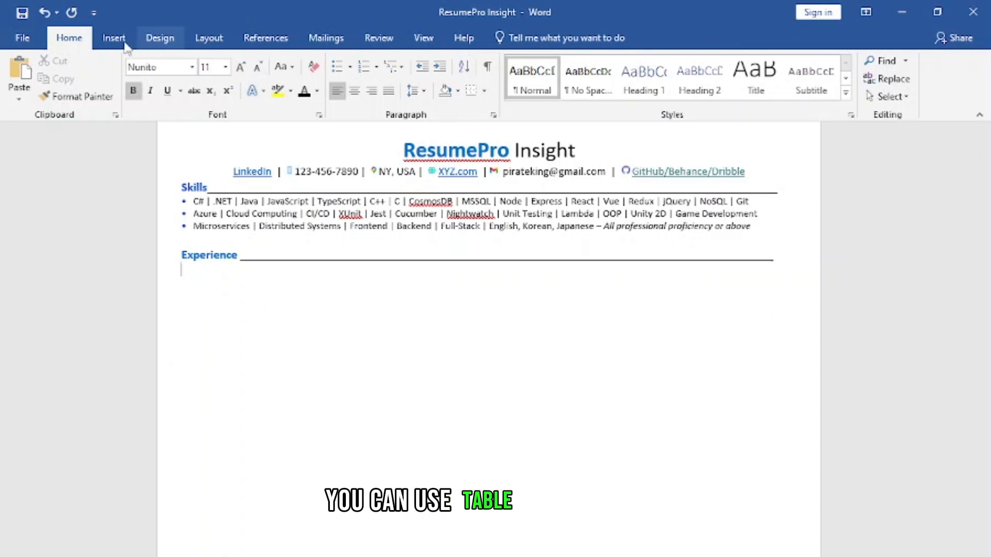
Insert a table with four columns and one row below the Experience heading and remove its borders
left_click(114, 39)
left_click(101, 78)
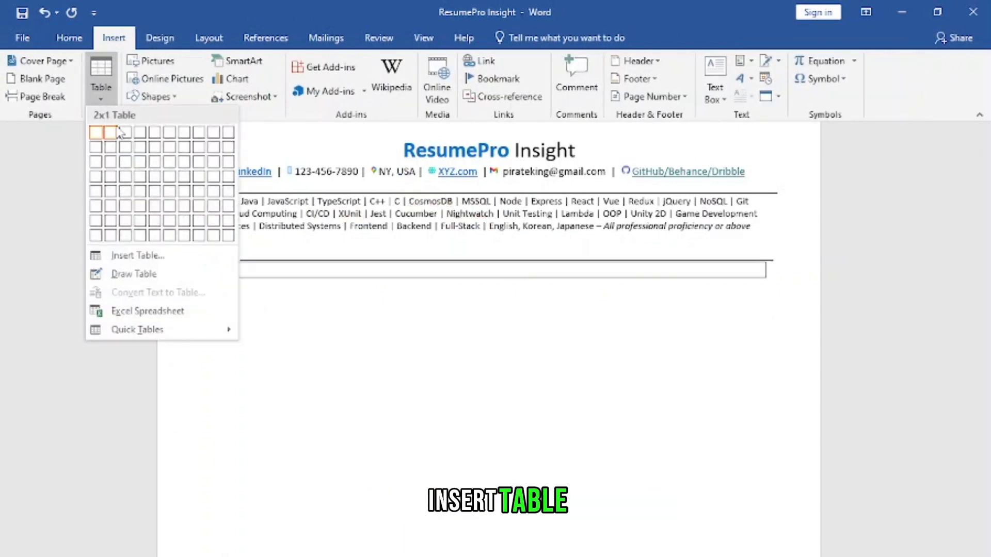
left_click(139, 133)
right_click(265, 269)
left_click(329, 230)
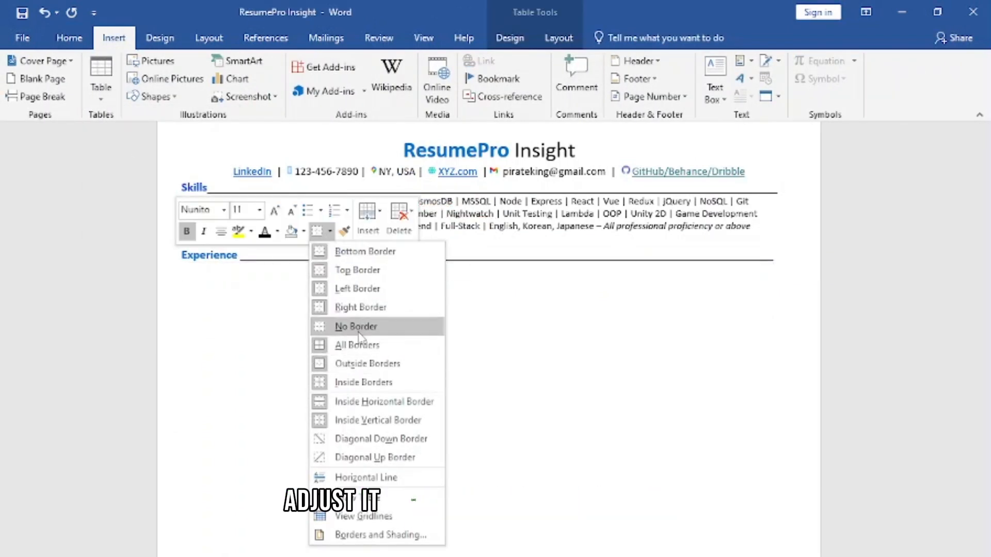
left_click(374, 328)
Paste a Job title, Company Name, Location and Duration row under Experience and replace it with the Head Resume Writer entry for Resume Pro Insight
type("Job title\tCompany Name\tLocation\tDuration")
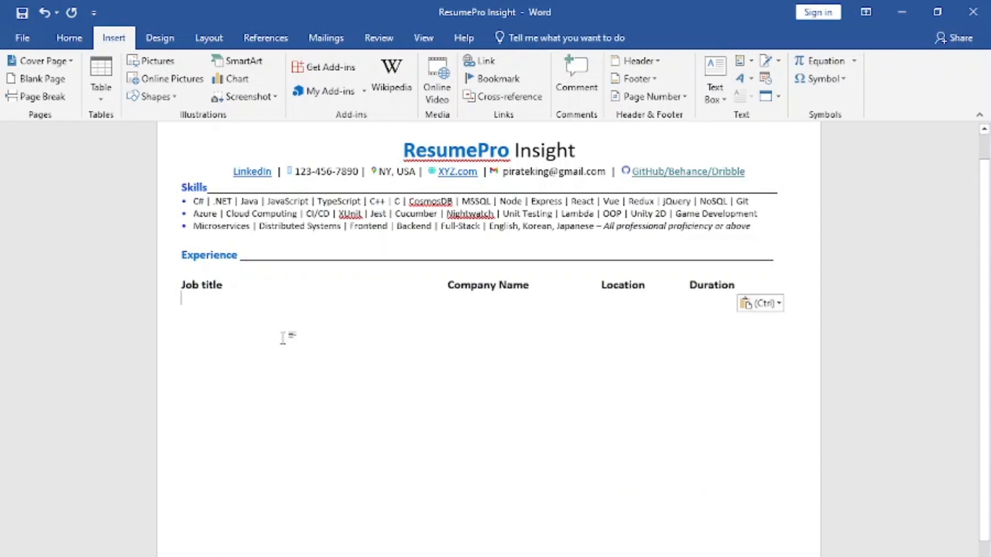
left_click_drag(424, 285, 423, 285)
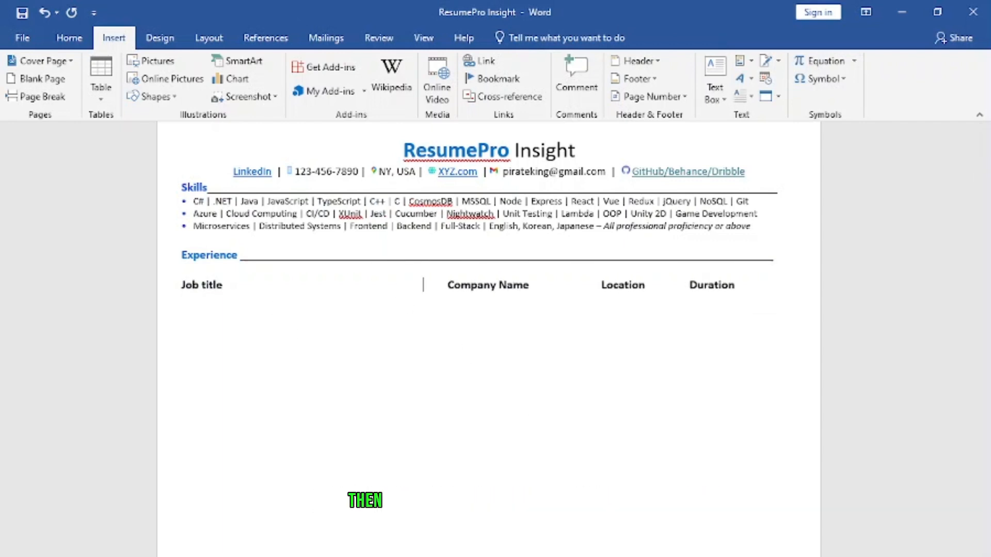
type("Head Resume Writer\tResume Pro Insight\tLocation\tDuration Expertly tailored 100+ custom design resumes to align with job descriptions and industry standards, optimizing keywords & skills for a 30% ATS visibility boost, earning a 9.8/10 client review, and yielding a 30% higher employer response rate, average salary increases 20%-30% during job switches and a 30% success rate in client hiring's")
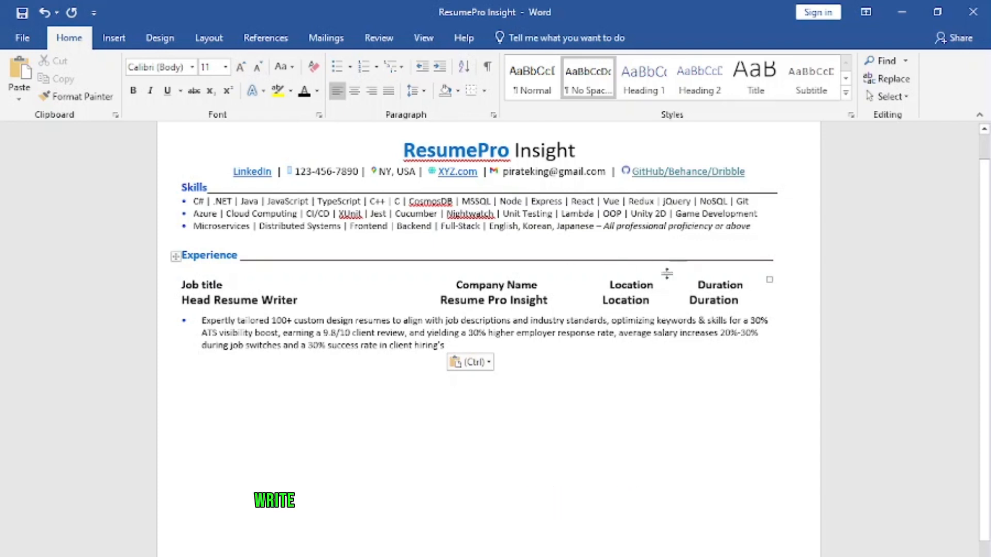
left_click_drag(181, 285, 743, 285)
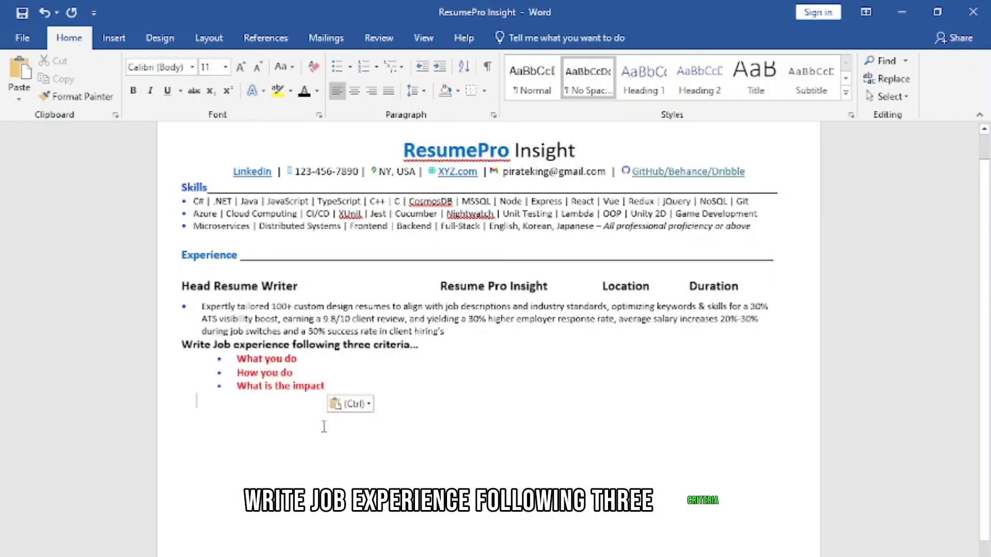
Examine the what, how and impact phrases in the first bullet of the Microsoft job in the PIRATE KING resume
left_click_drag(240, 363, 297, 373)
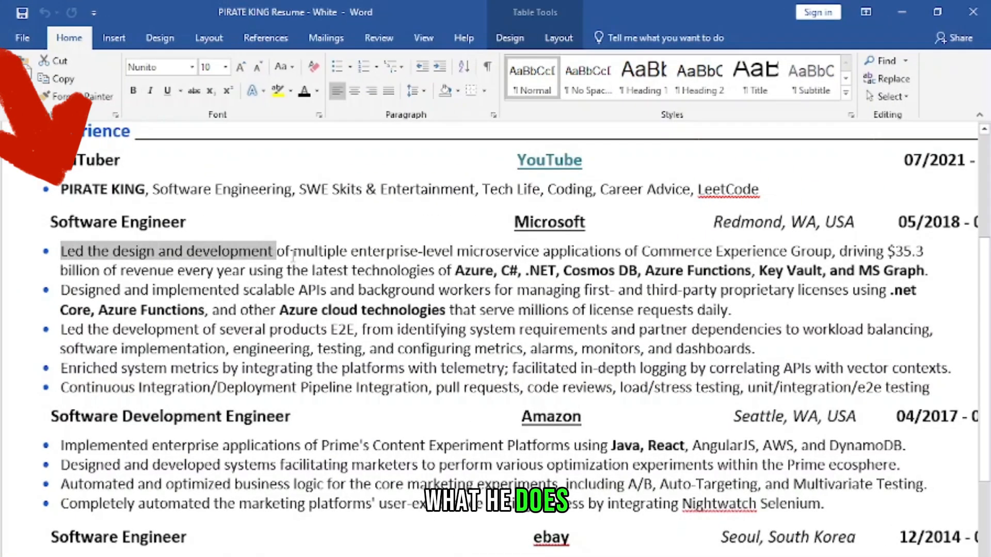
left_click_drag(278, 254, 409, 258)
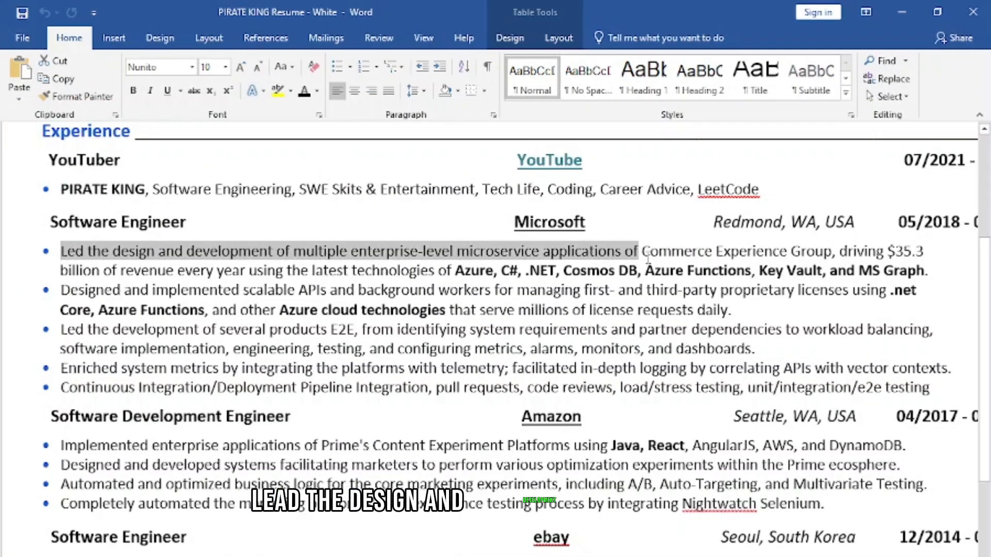
left_click_drag(785, 252, 831, 253)
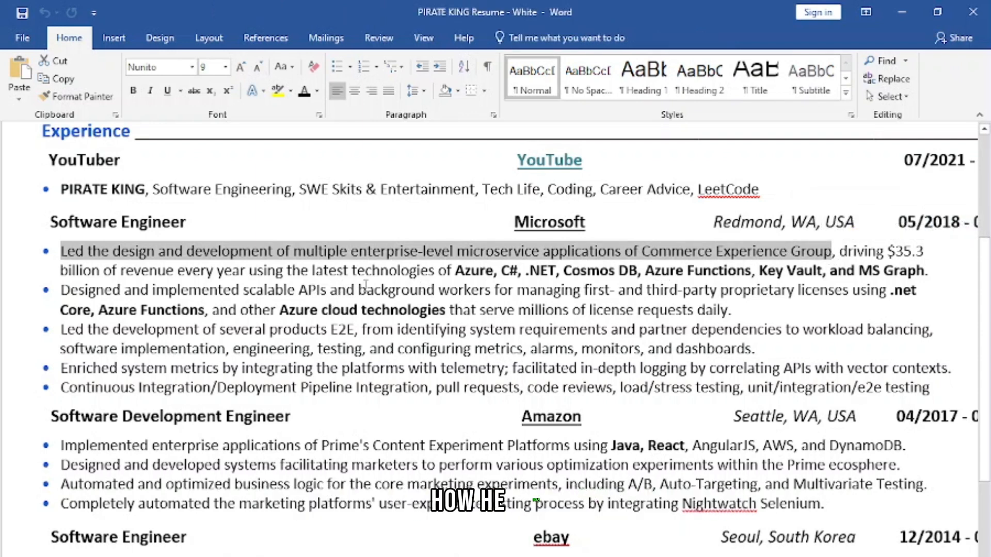
left_click_drag(250, 271, 386, 279)
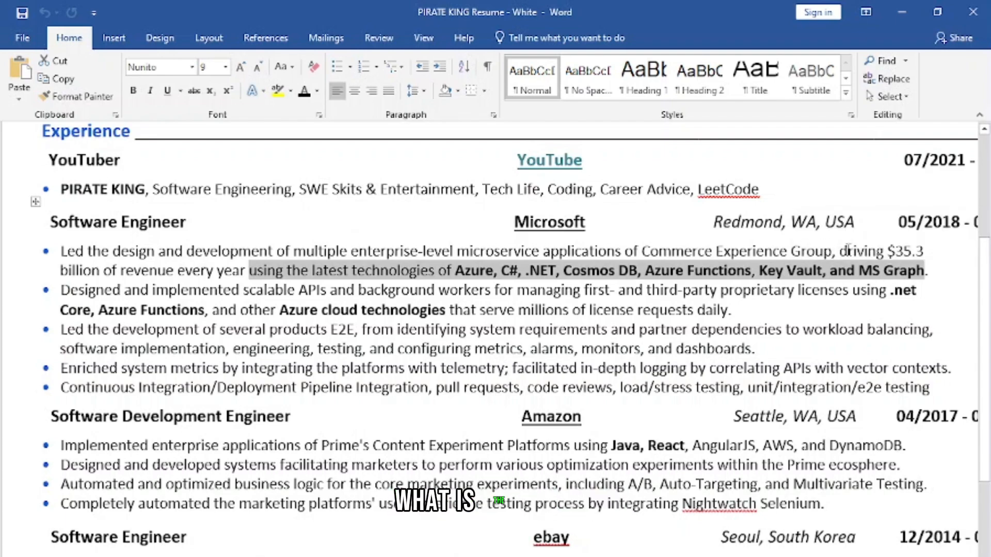
left_click(848, 250)
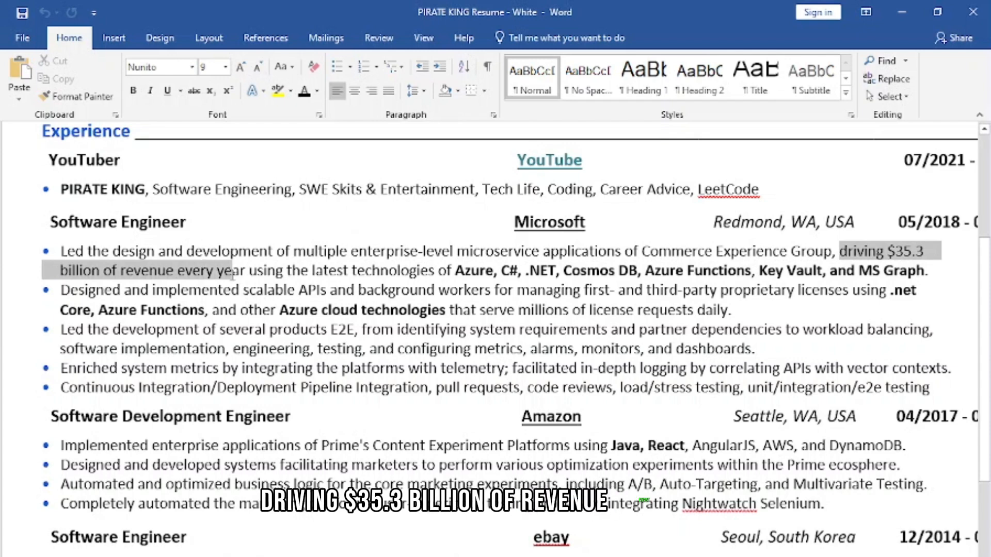
mouse_move(254, 279)
left_mouse_down()
mouse_move(262, 281)
mouse_move(249, 277)
left_mouse_up()
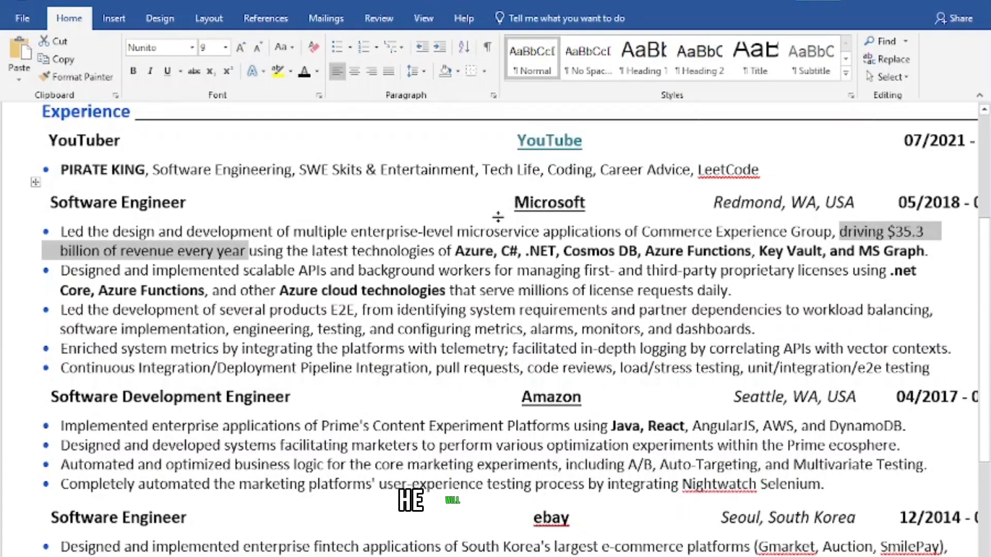
left_click(494, 289)
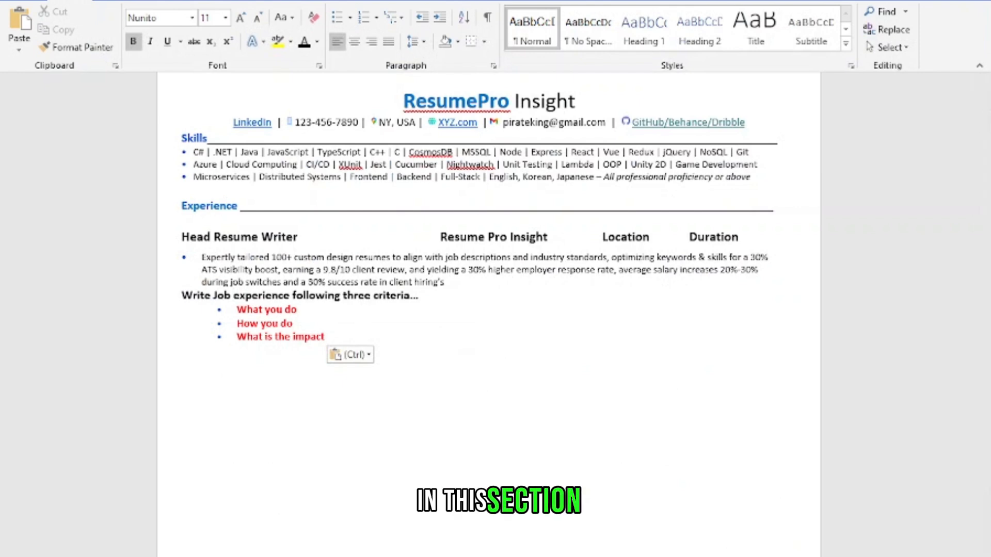
Read through the Head Resume Writer bullet in the ResumePro Insight document, comparing its phrases with the three job experience criteria
scroll(108, 231, "up", 12)
scroll(108, 231, "down", 7)
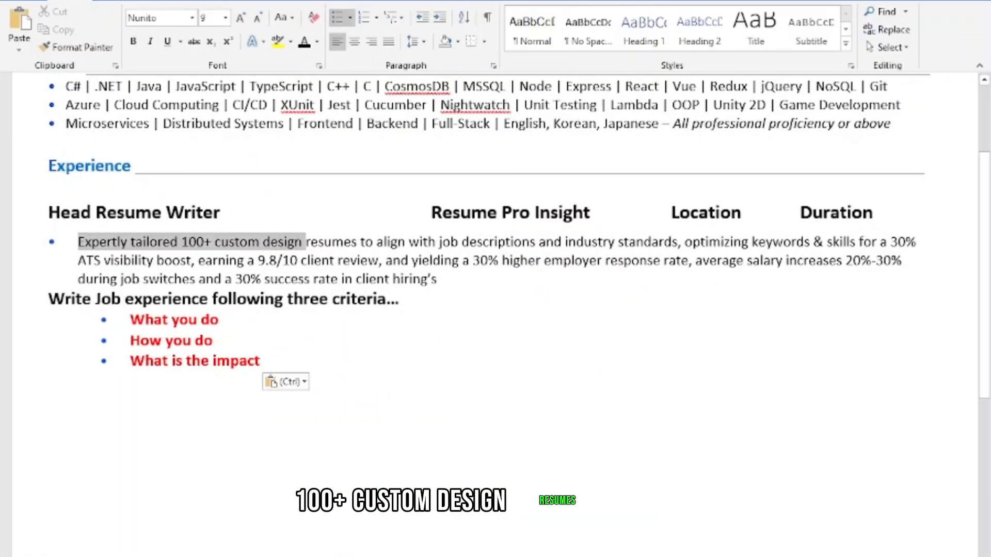
left_click_drag(306, 243, 345, 256)
double_click(390, 242)
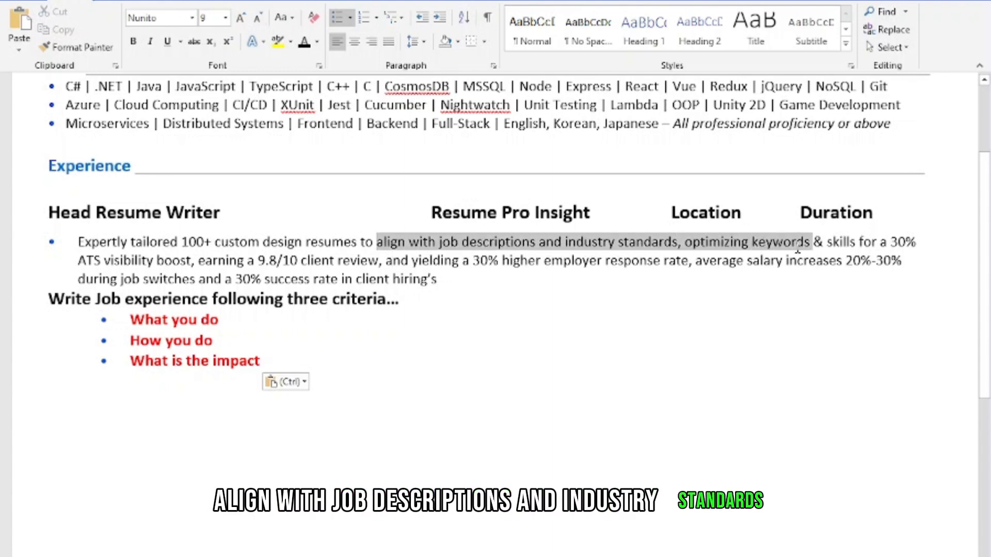
left_click_drag(797, 250, 841, 246)
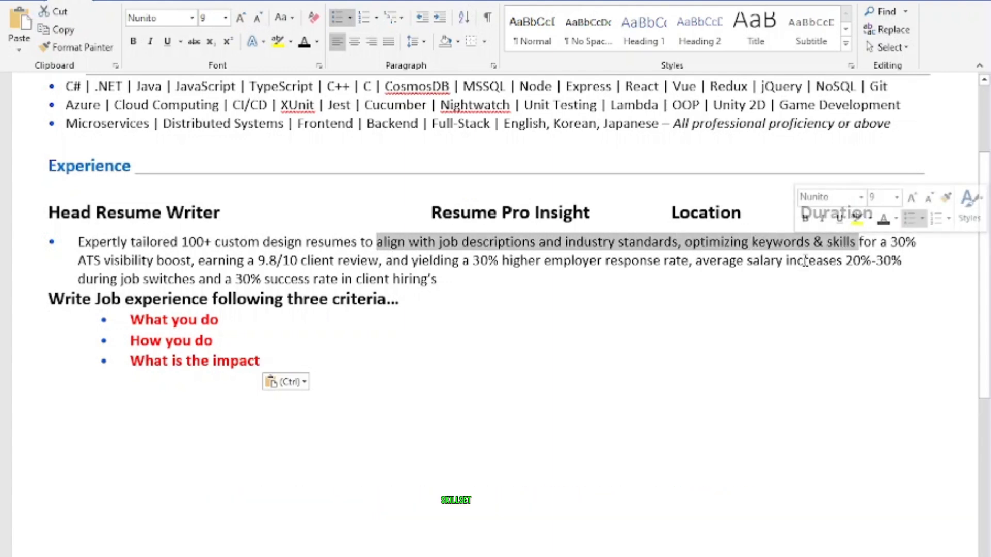
left_click(882, 241)
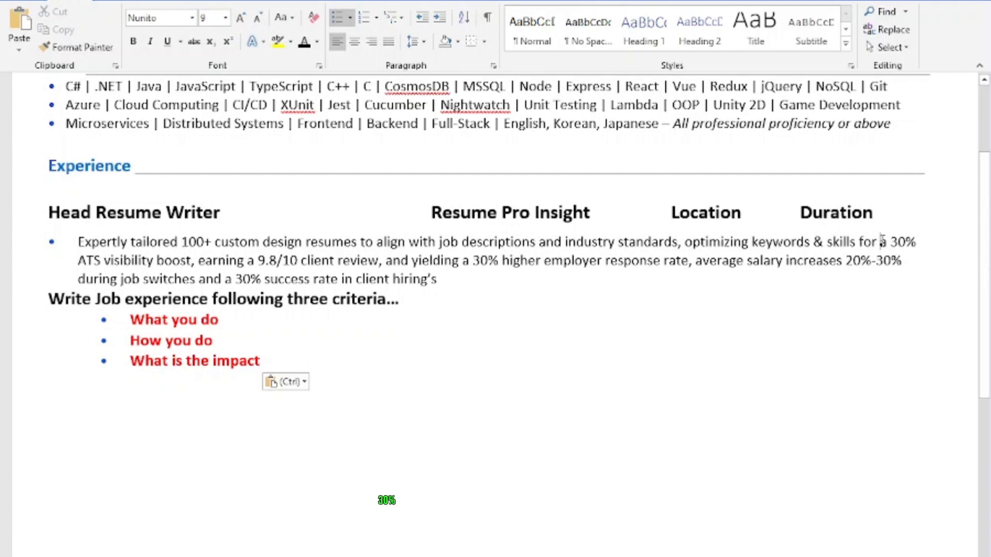
left_click_drag(890, 242, 351, 260)
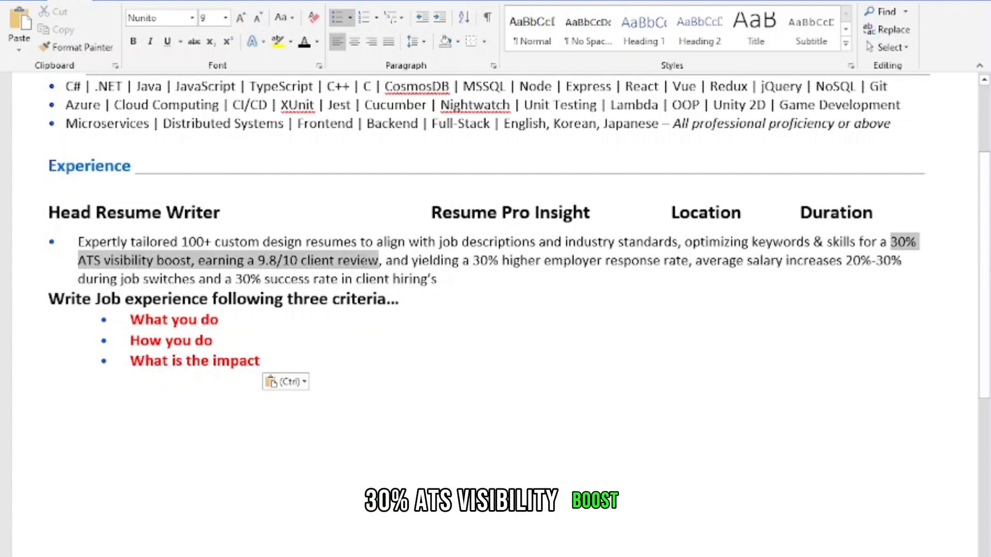
left_click(413, 261)
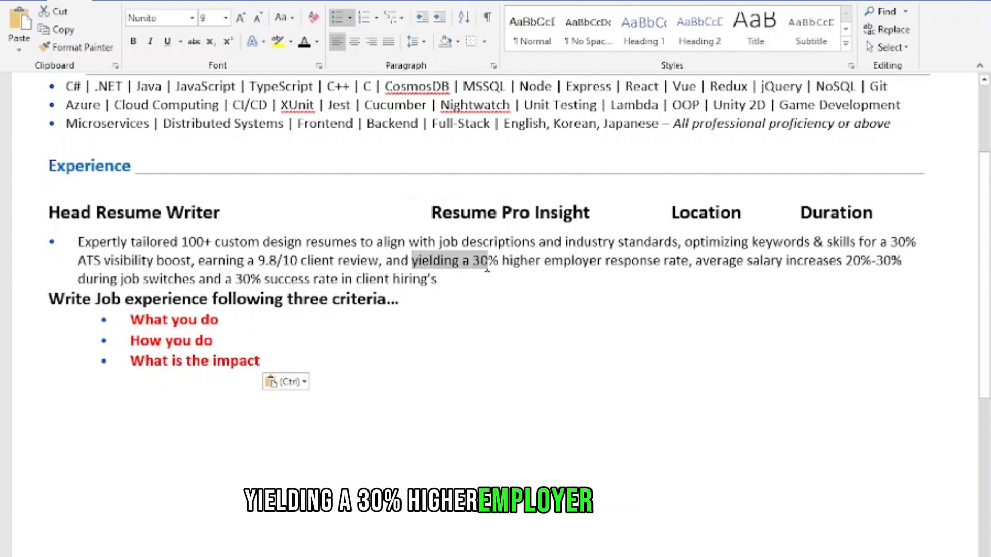
left_click_drag(486, 269, 495, 267)
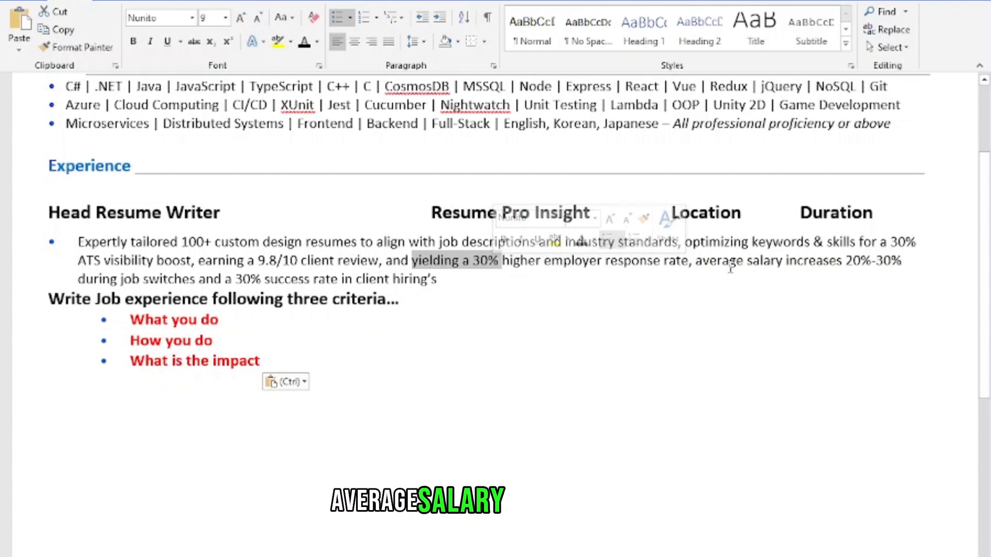
left_click_drag(731, 265, 894, 277)
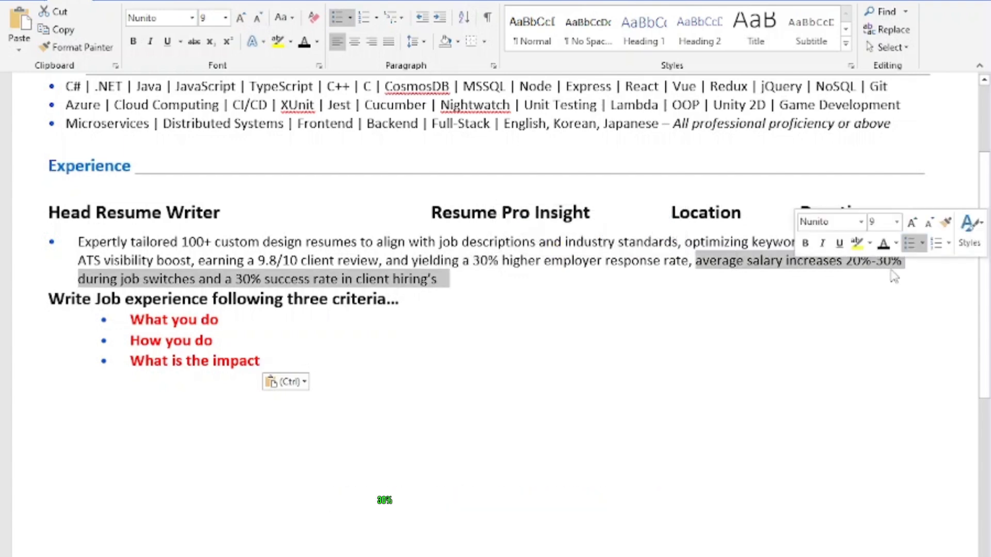
left_click(334, 280)
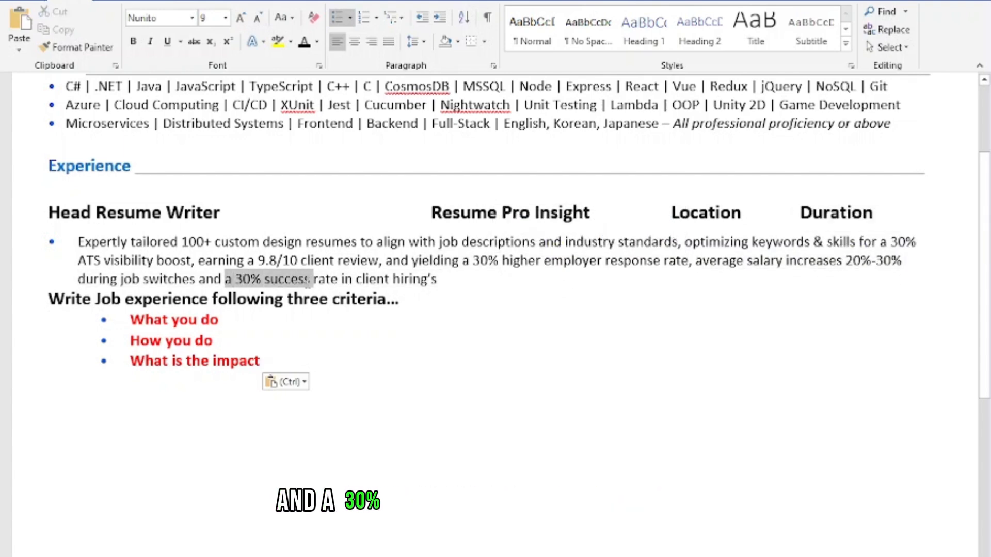
left_click_drag(310, 279, 311, 279)
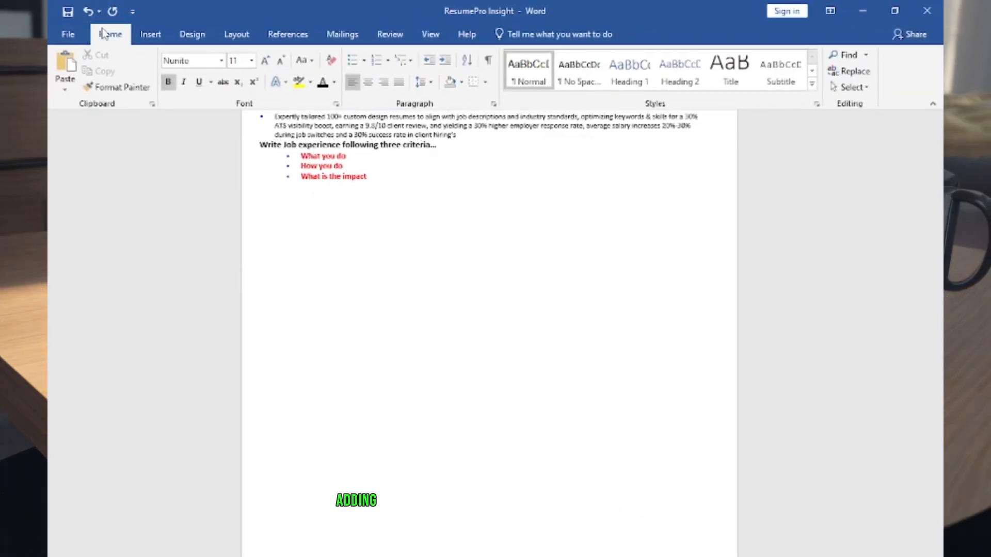
Paste the remaining job entries below the three criteria without a blank line above them, and add the Education section after them
key("ctrl+v")
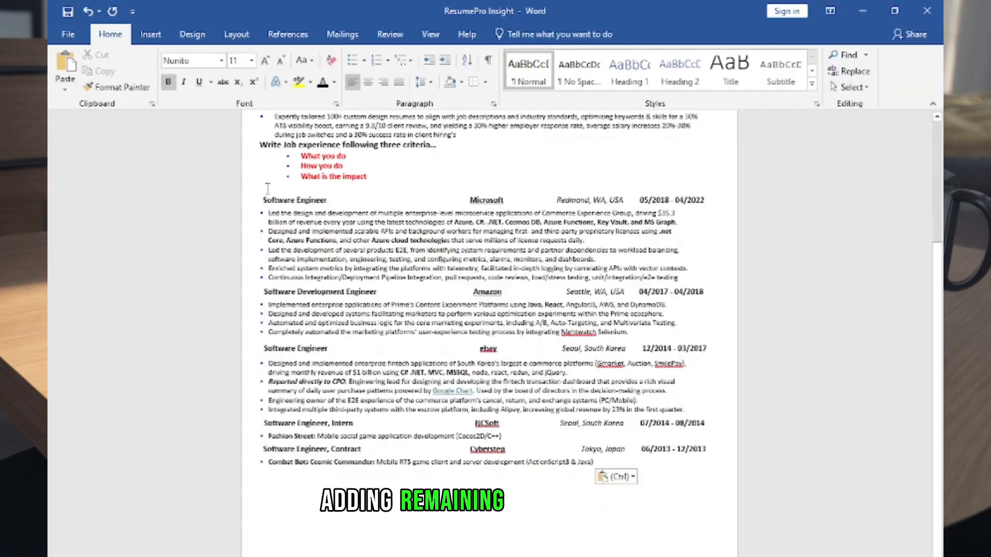
key("BackSpace")
left_click(289, 465)
type("Education Bachelor of Science\tCarnegie Mellon University\tPittsburgh, PA, USA\t08/2007 - 12/2010 Major in Electrical and Computer Engineering")
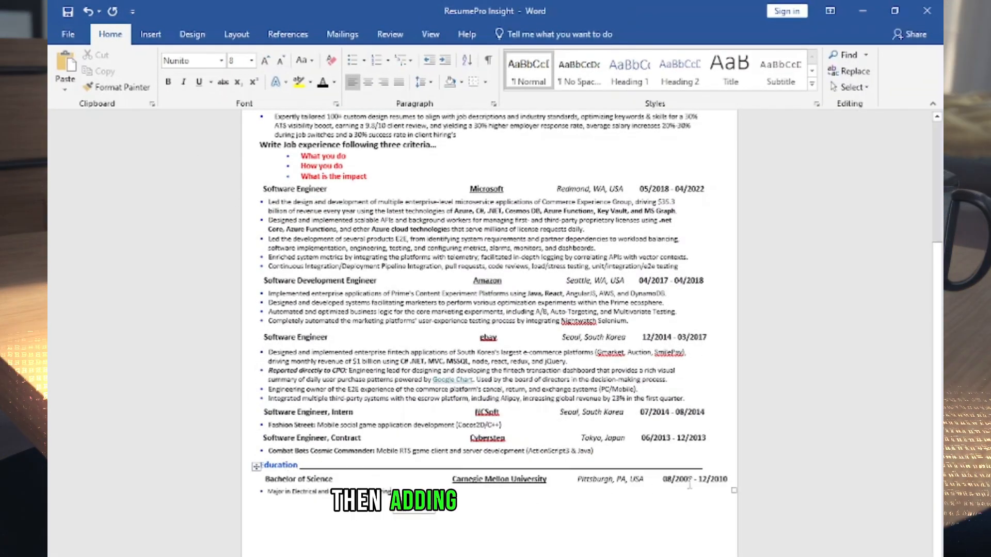
left_click(733, 489)
right_click(412, 483)
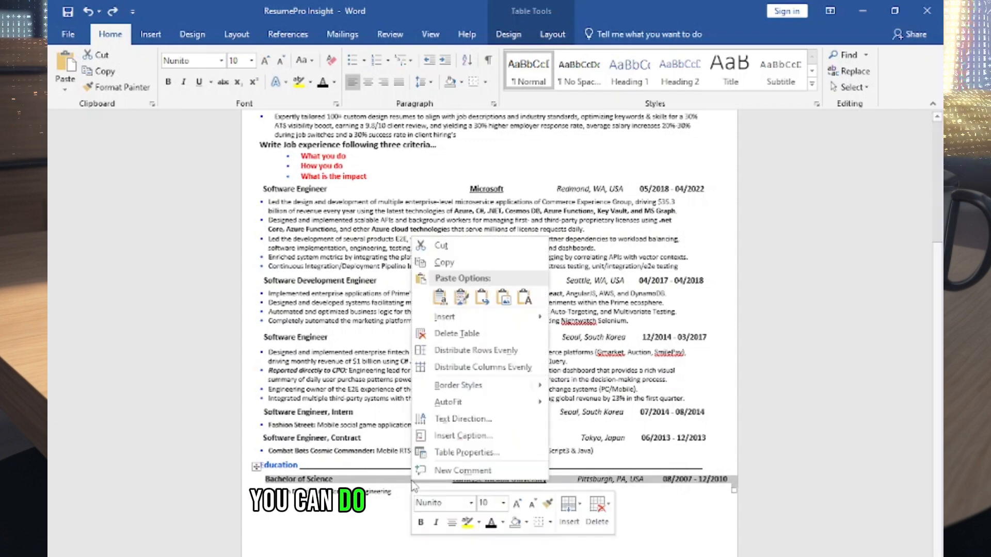
left_click(642, 511)
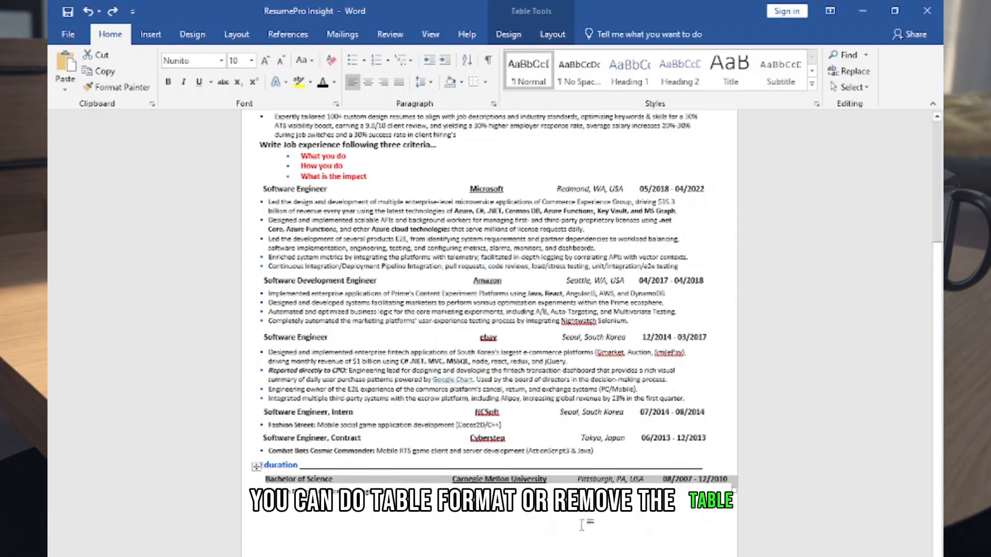
Paste the Projects section with the COLORMAN and SPIKE entries below the Education section
left_click(581, 525)
type("Projects COLORMAN: Creator of a 2D mobile strategy puzzle game (Unity 2D, C#, Android, iOS). Link to YouTube Gameplay (07/2020) SPIKE: Designed and developed an award-winning action puzzle game SPIKE at a Game Development Competition in Japan (03/2013)")
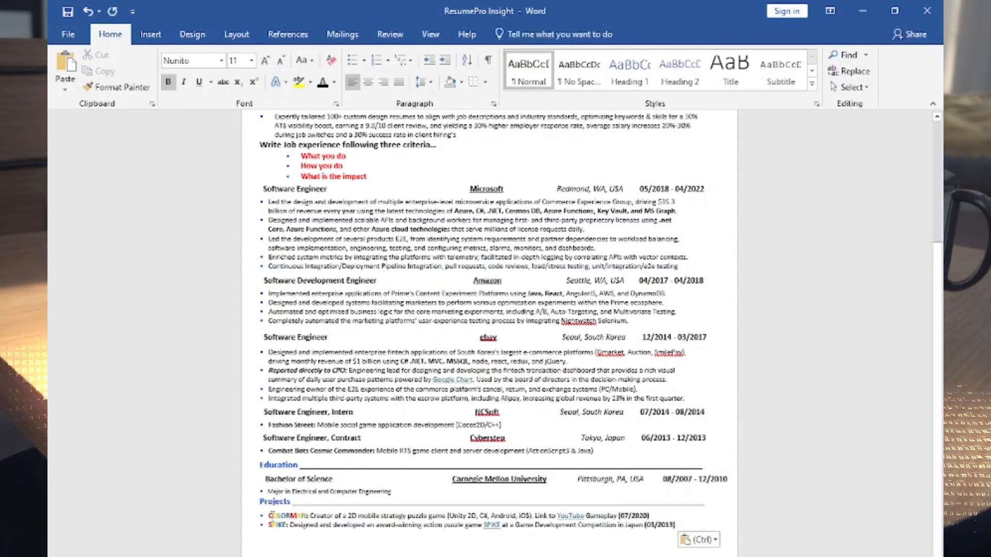
Color the first letter of COLORMAN standard blue and add the Mentorship/award/training section below Projects
left_click_drag(273, 517, 269, 516)
left_click(334, 83)
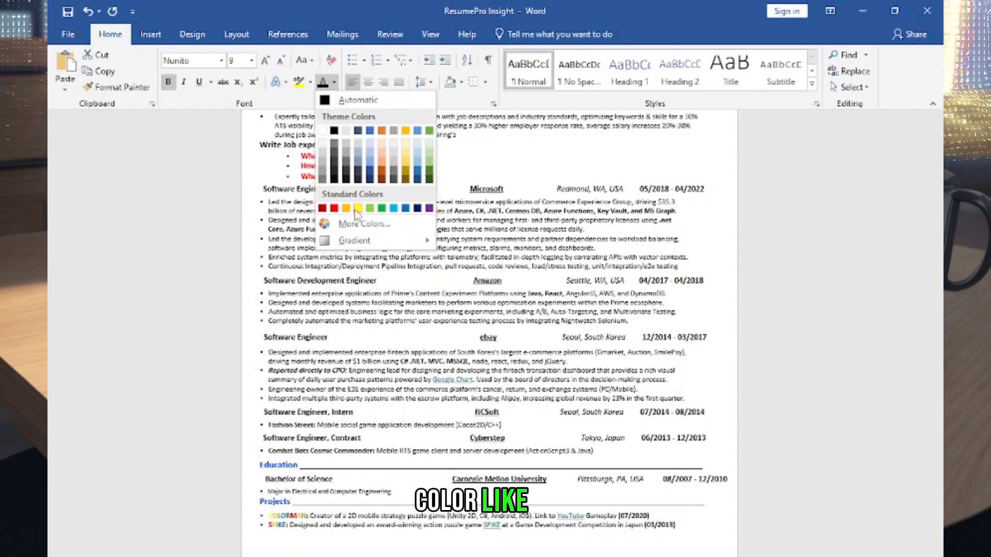
left_click(403, 209)
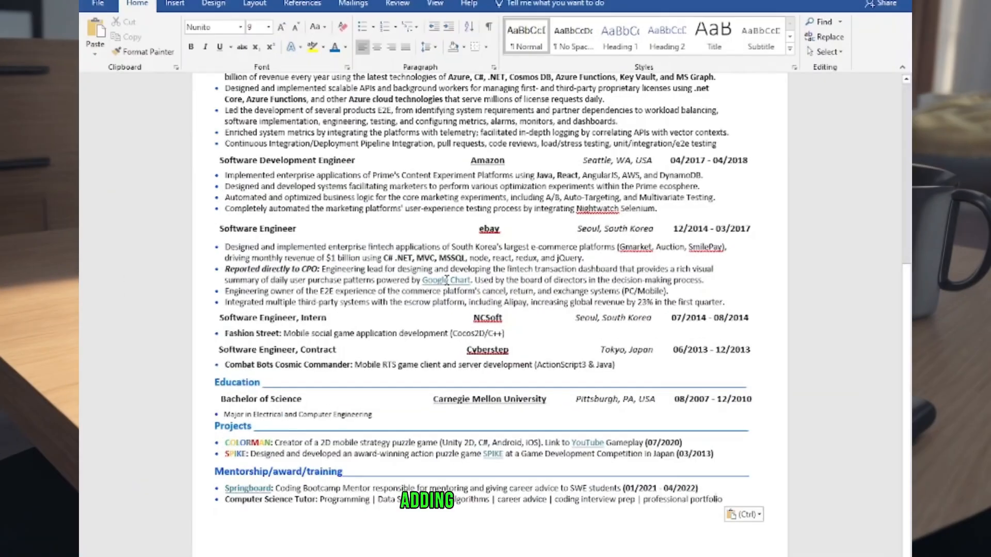
Add a Certification section with two dotted bullet lines below the Mentorship/award/training section
scroll(597, 448, "down", 1)
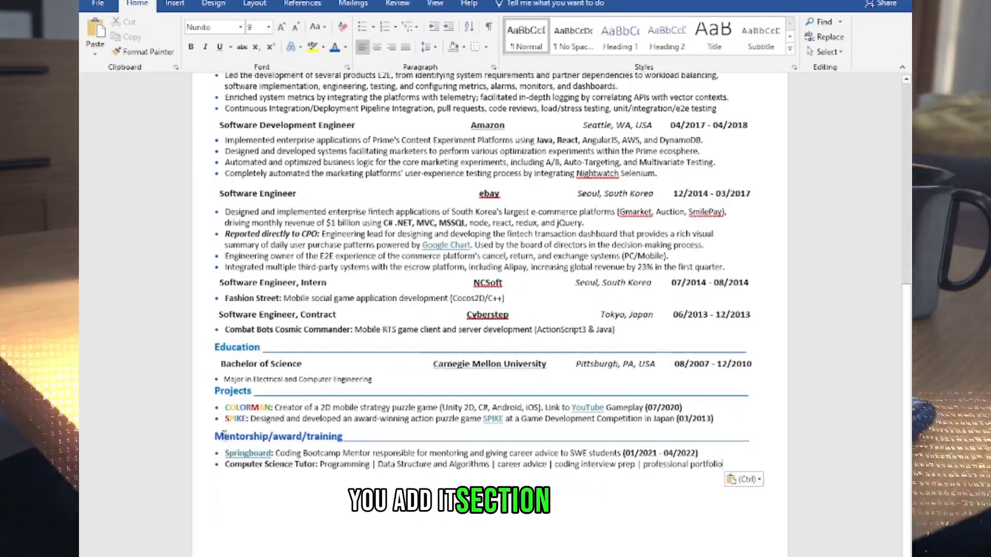
left_click(279, 437)
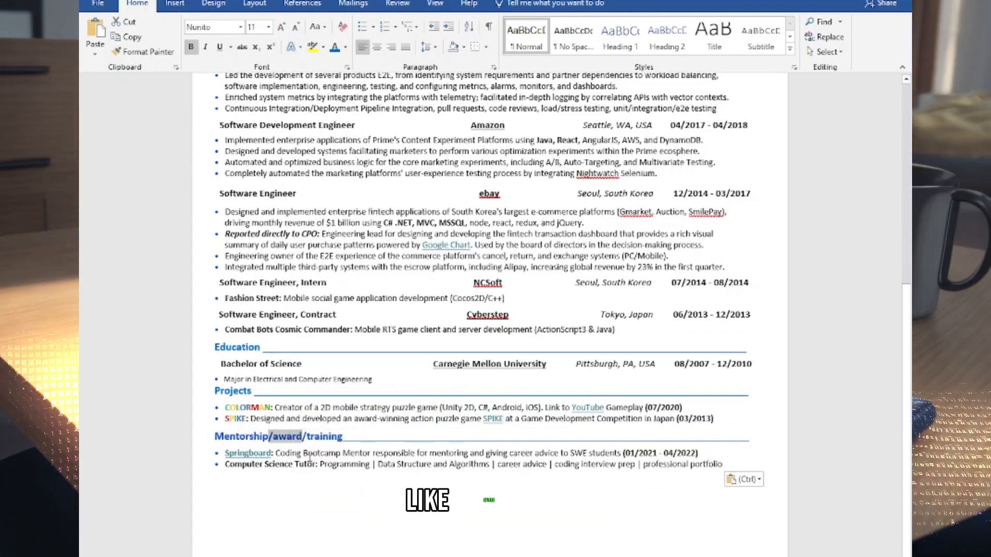
left_click(304, 453)
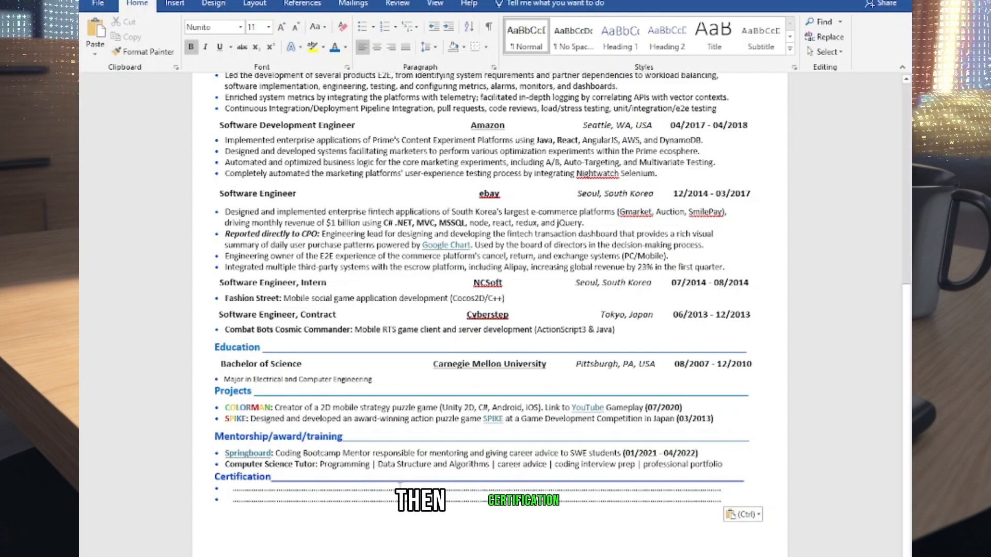
Recolor the Skills heading in the lighter blue used by the Experience heading
double_click(258, 453)
right_click(260, 456)
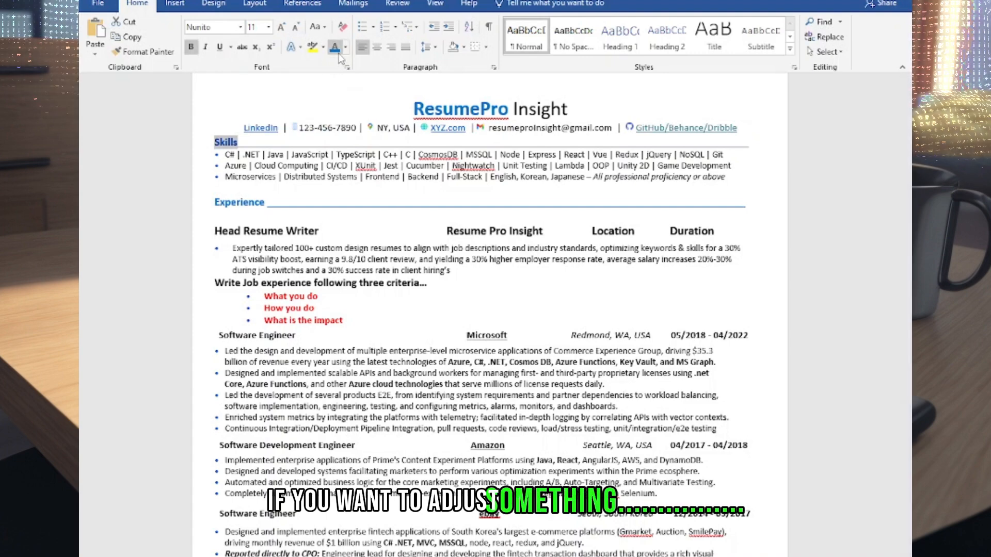
left_click(275, 138)
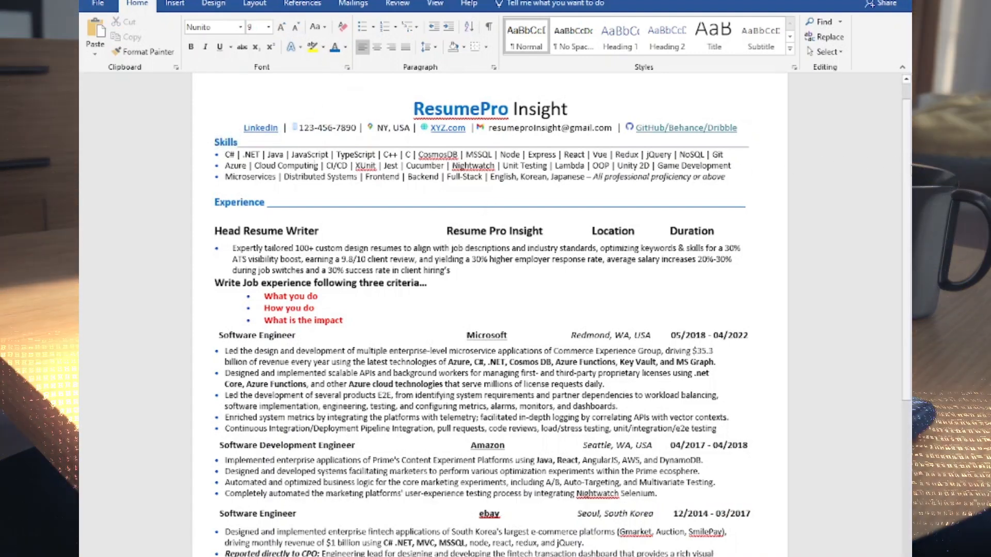
Review the whole resume from the header down to the Certification section
scroll(242, 133, "up", 1)
scroll(490, 314, "down", 3)
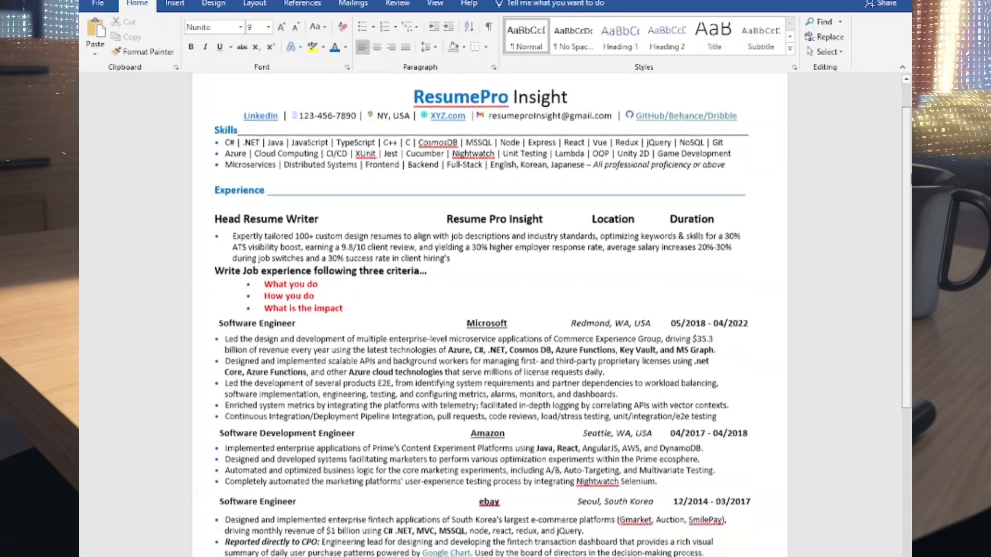
scroll(489, 314, "down", 5)
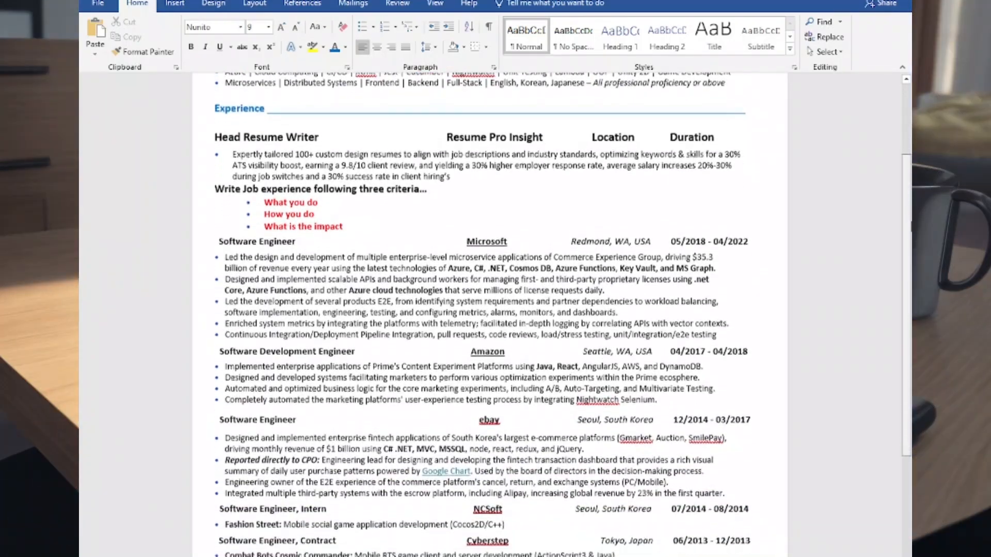
scroll(489, 315, "down", 5)
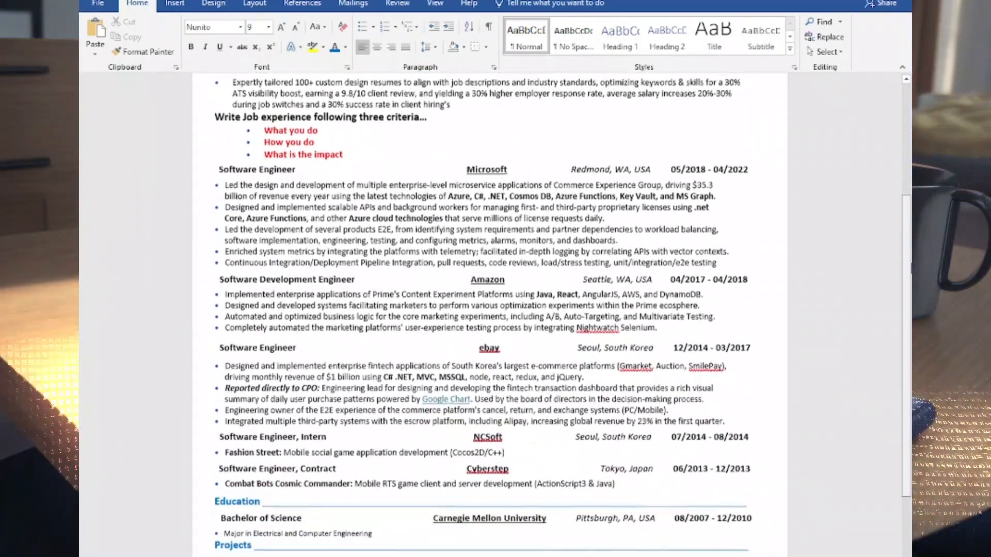
scroll(489, 315, "down", 4)
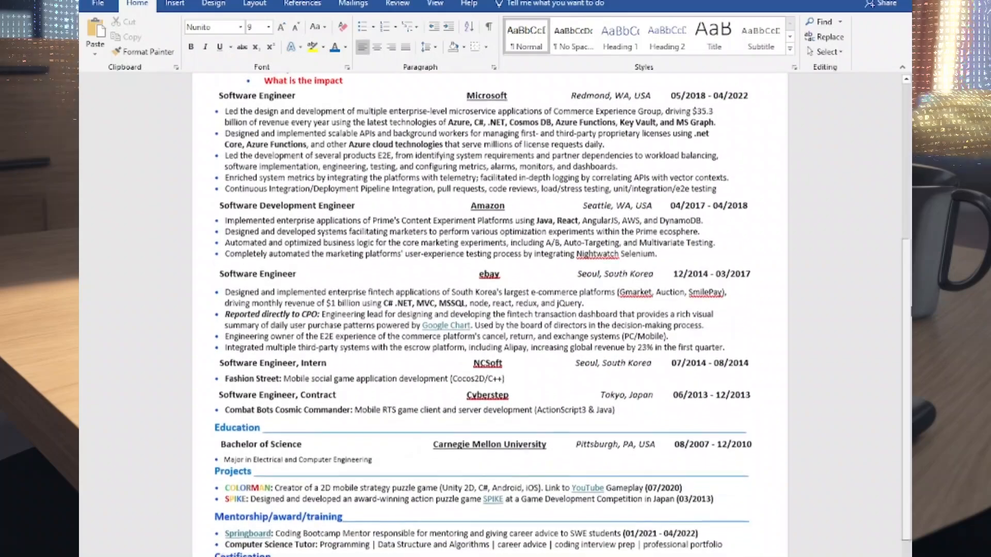
scroll(489, 315, "down", 3)
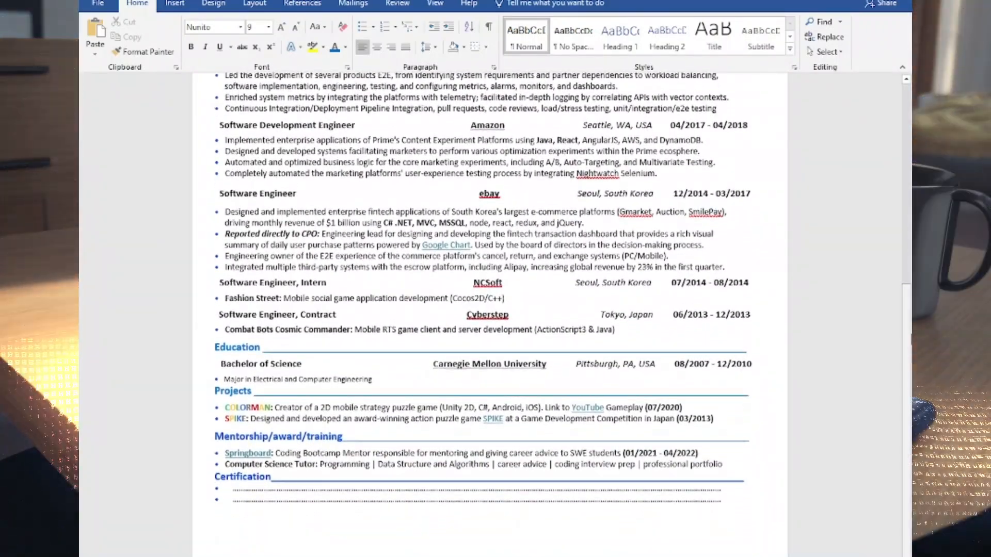
scroll(489, 314, "up", 5)
scroll(489, 315, "up", 6)
scroll(900, 392, "up", 5)
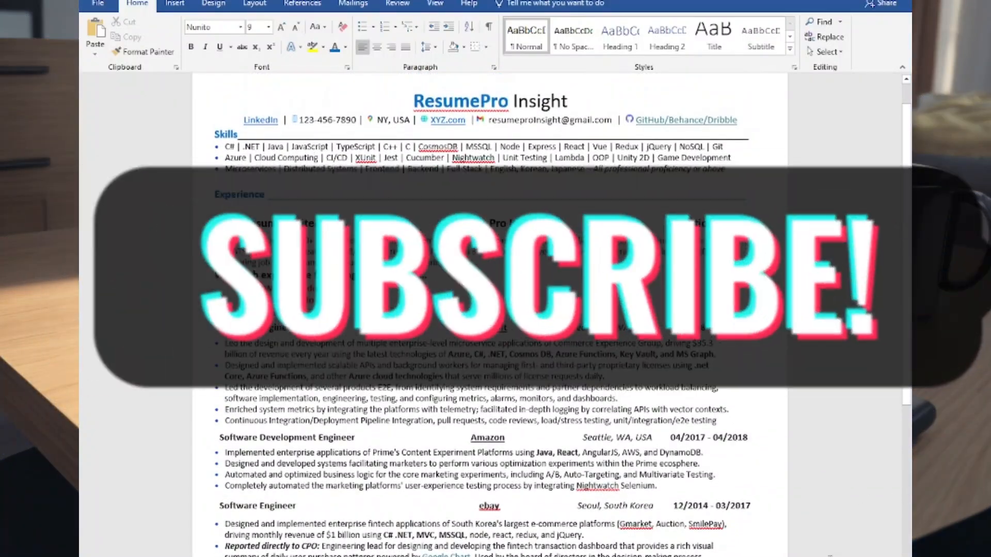
scroll(901, 392, "down", 2)
scroll(901, 391, "down", 2)
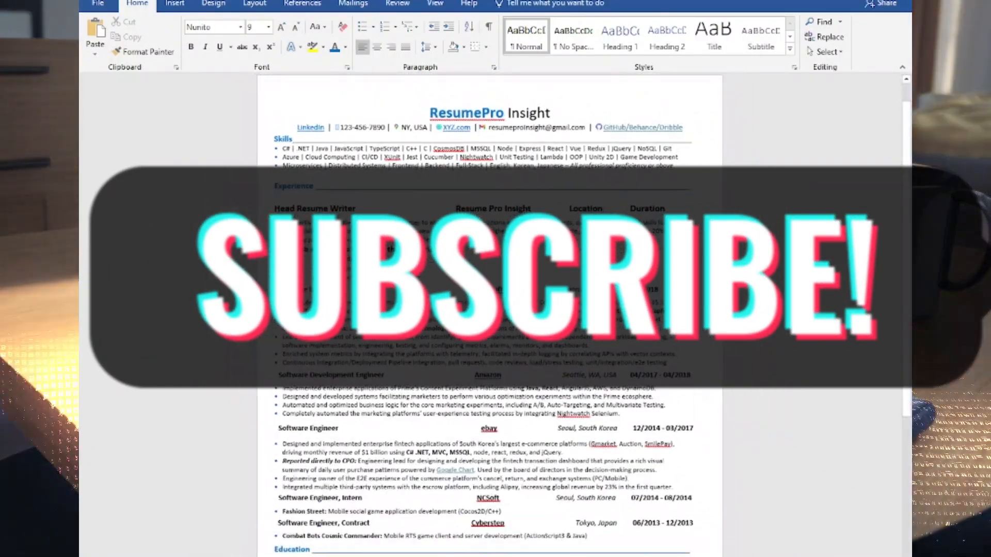